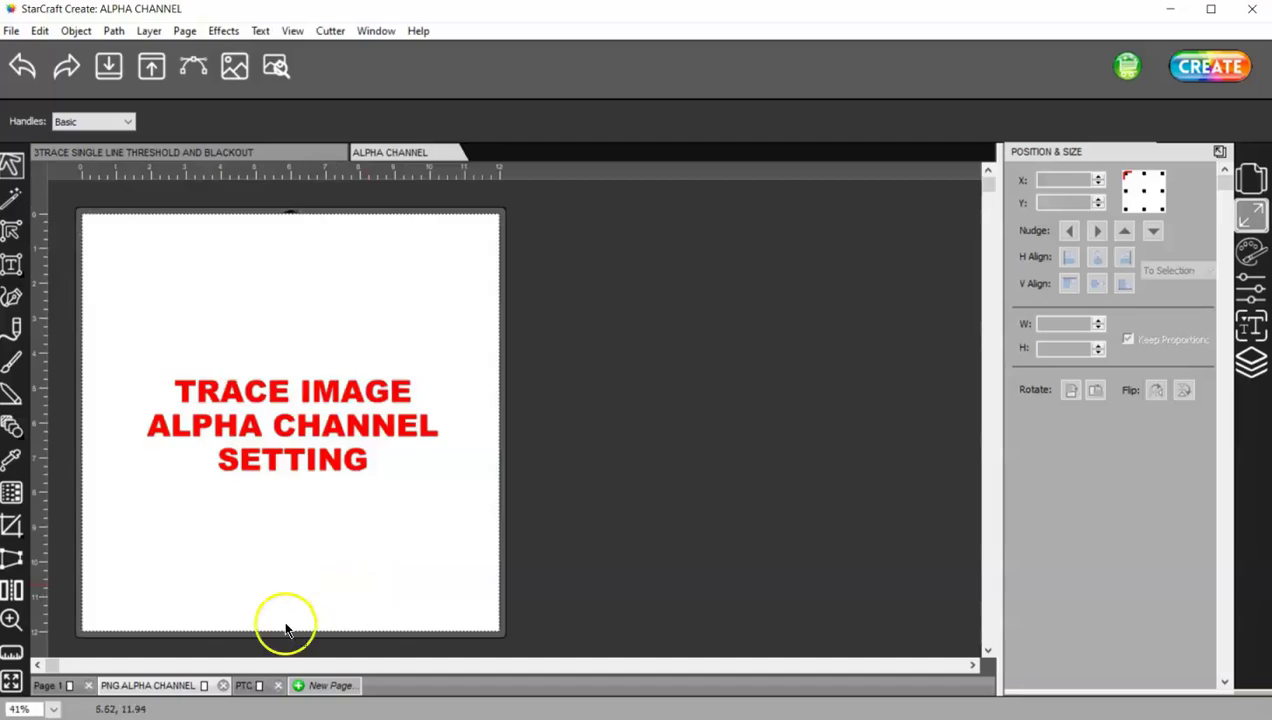
View the PTC page with the dragon image and outline, and add a new blank page to the document
click(251, 685)
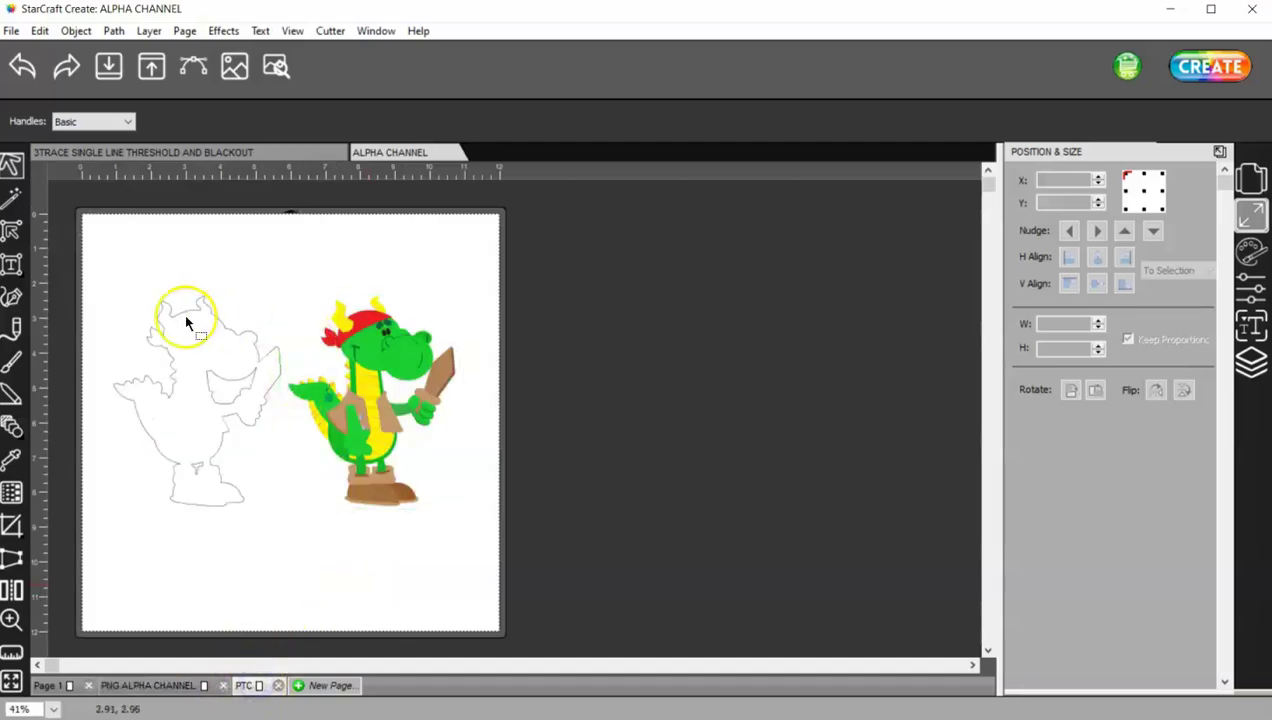
click(400, 400)
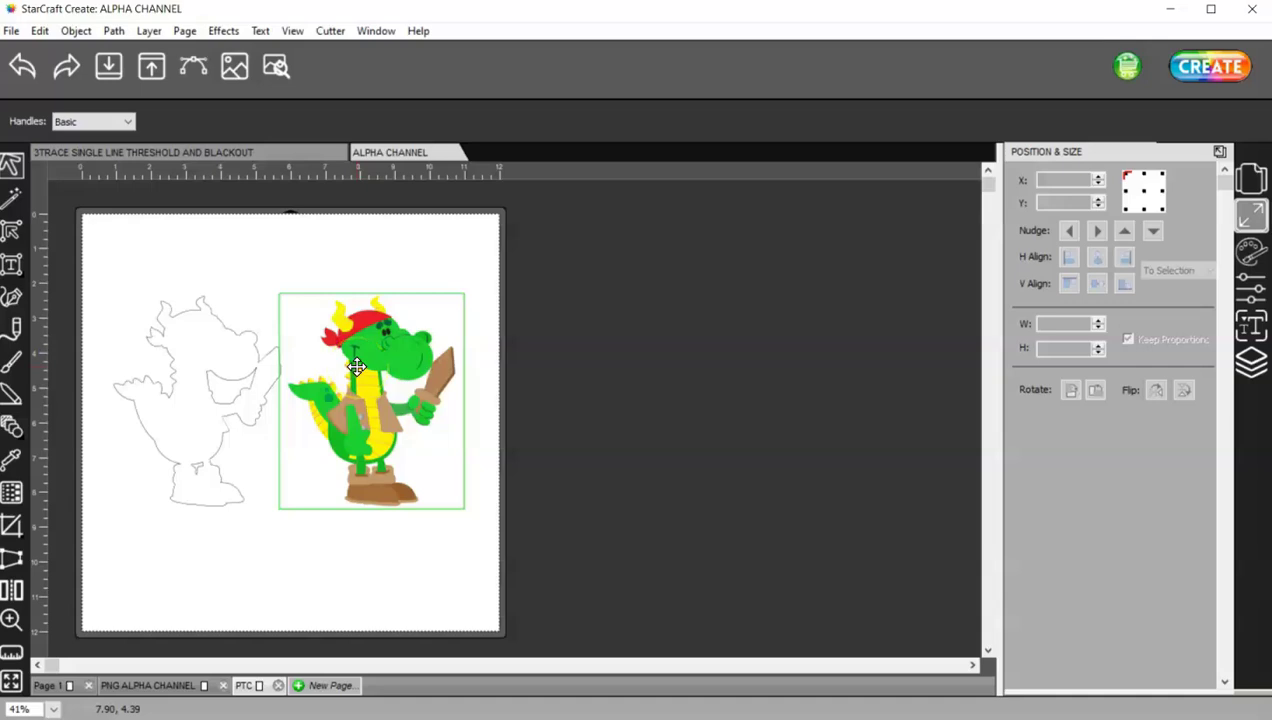
click(322, 686)
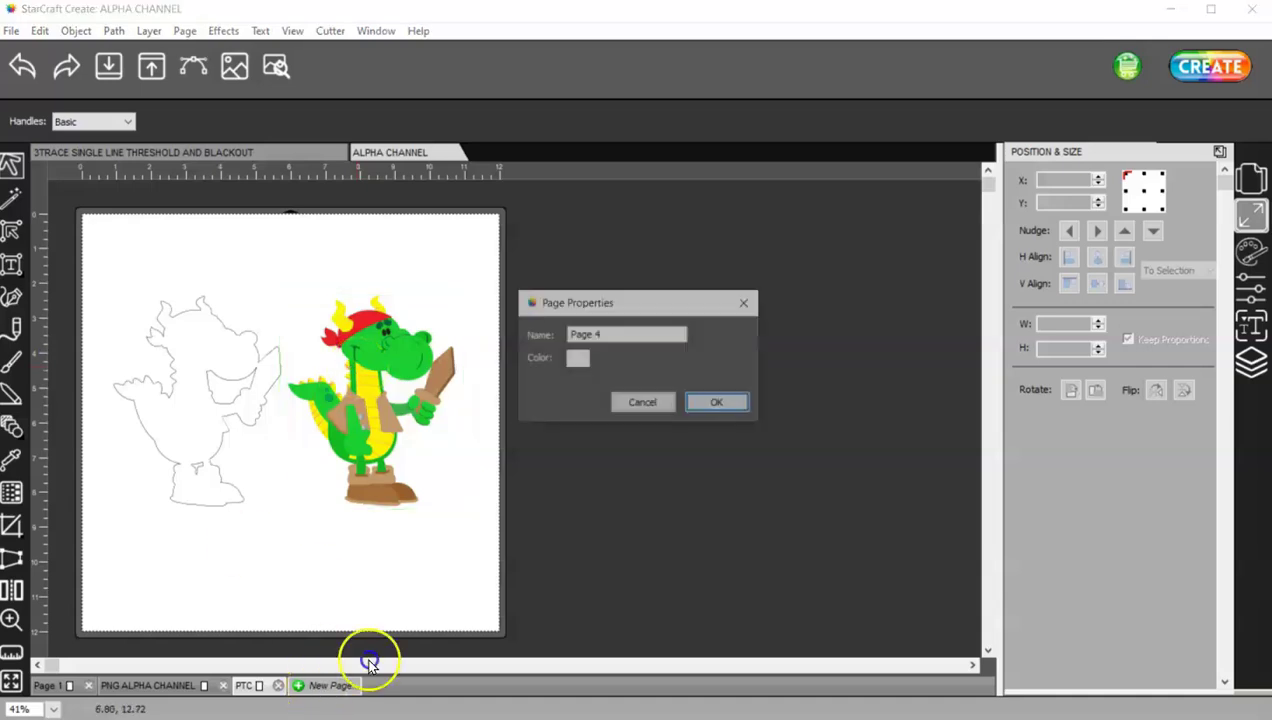
click(717, 400)
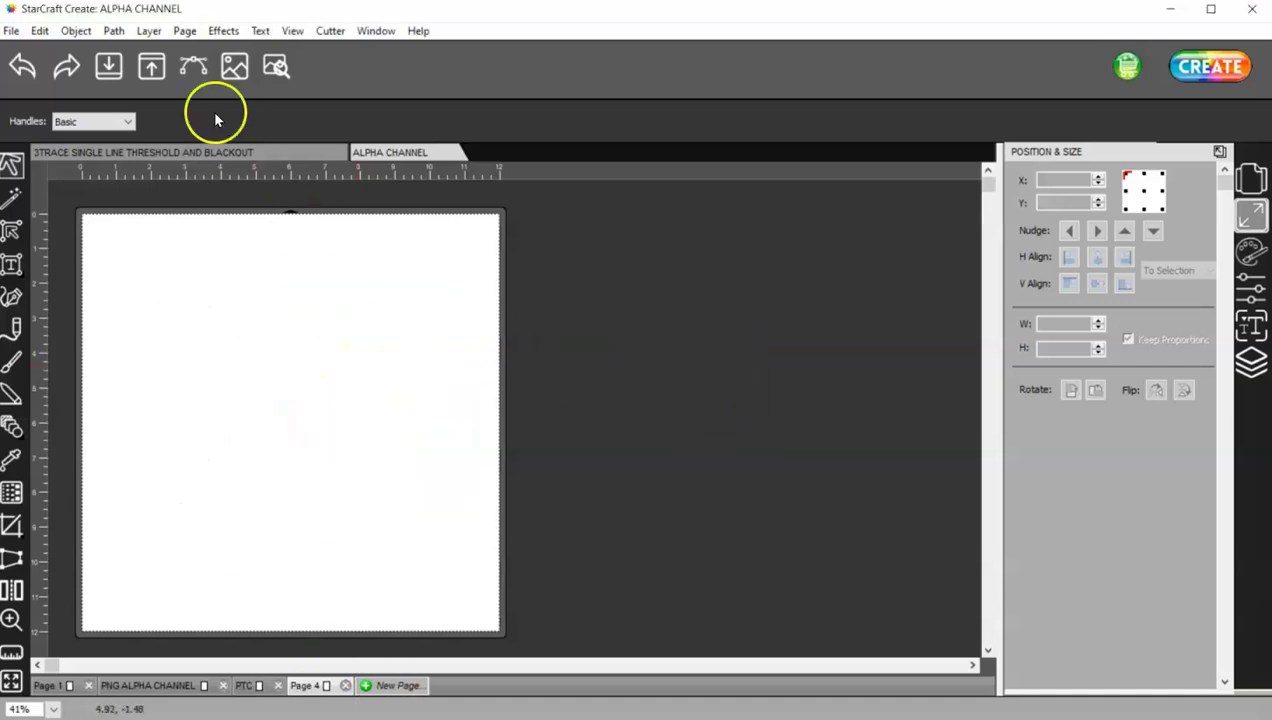
Start an image trace and load PirateDragon.png from the TRACE IMAGES folder
click(193, 60)
mouse_move(440, 106)
mouse_down()
mouse_move(525, 114)
mouse_move(724, 30)
mouse_up()
click(720, 86)
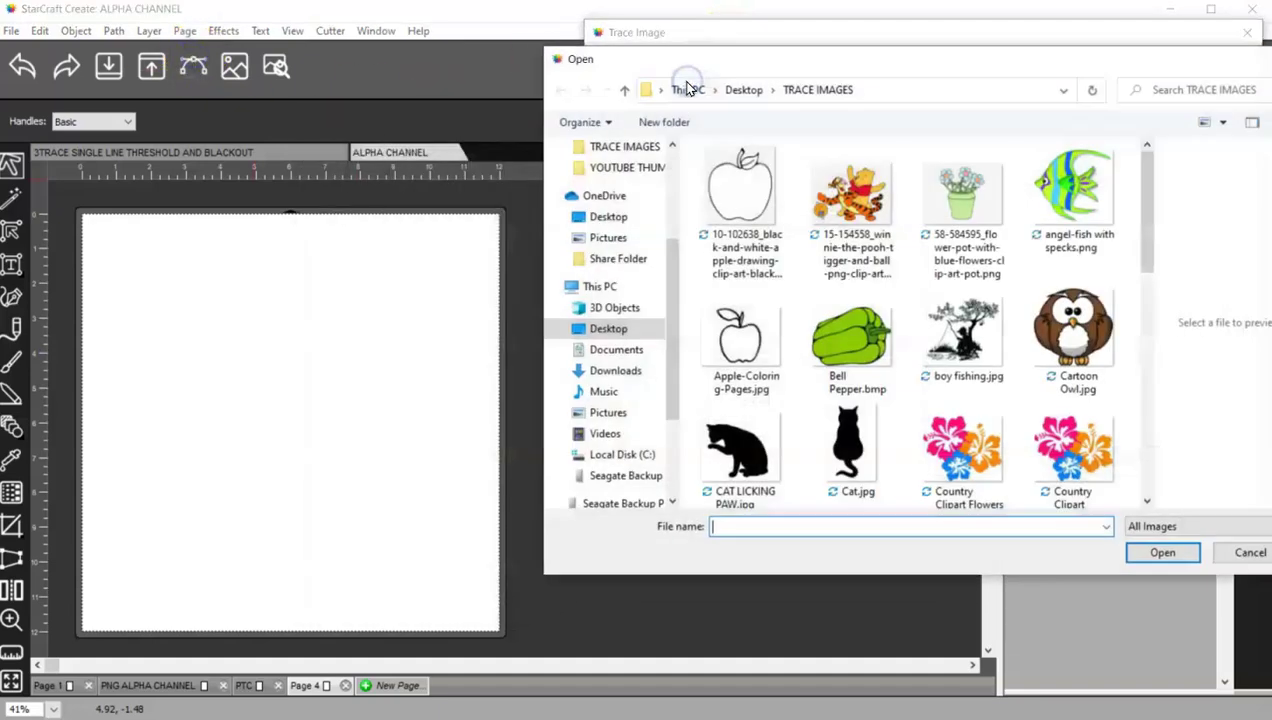
scroll(1150, 242, down, 5)
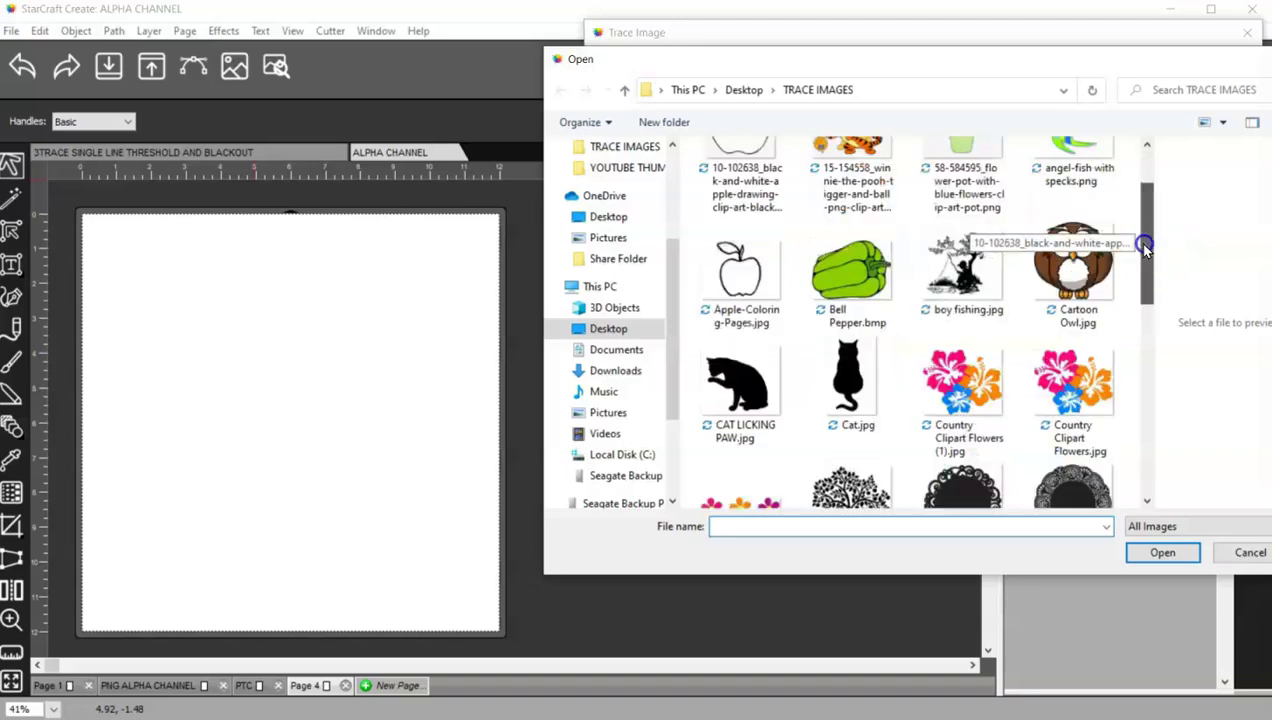
drag(1152, 404, 1150, 431)
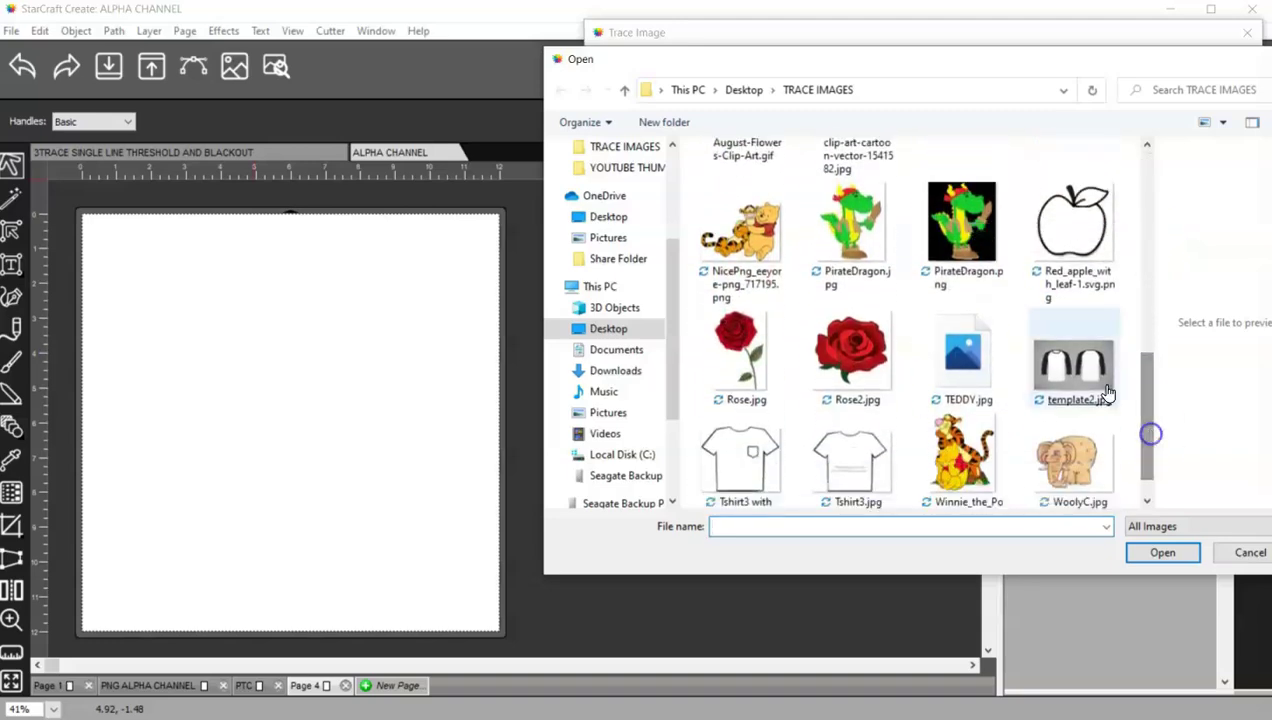
double_click(963, 255)
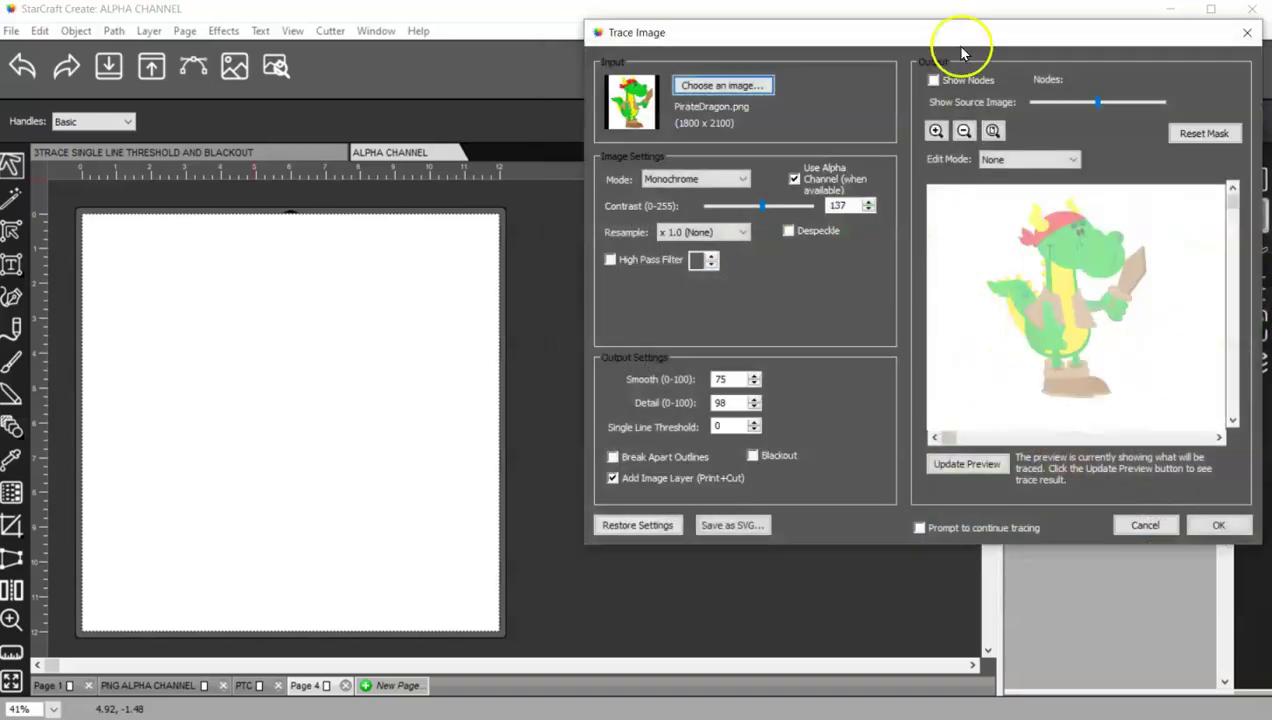
Update the trace preview of the dragon with Use Alpha Channel enabled and accept the trace
drag(972, 39, 898, 38)
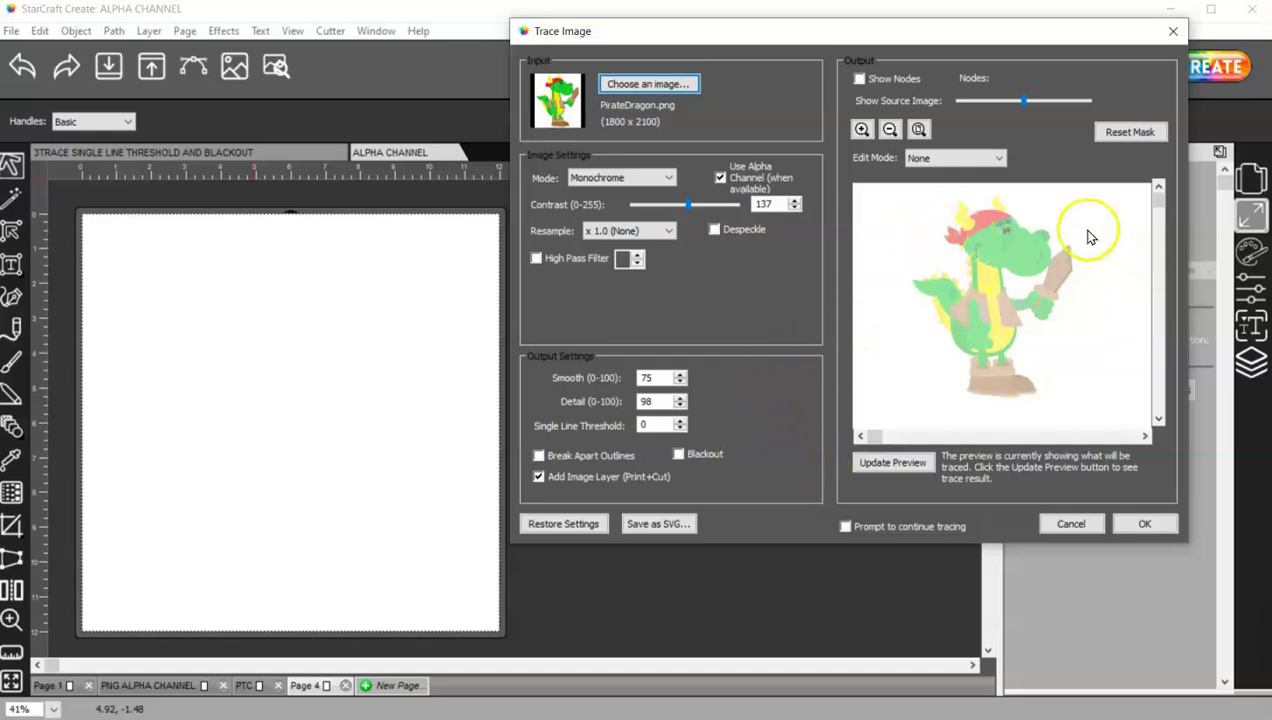
click(907, 467)
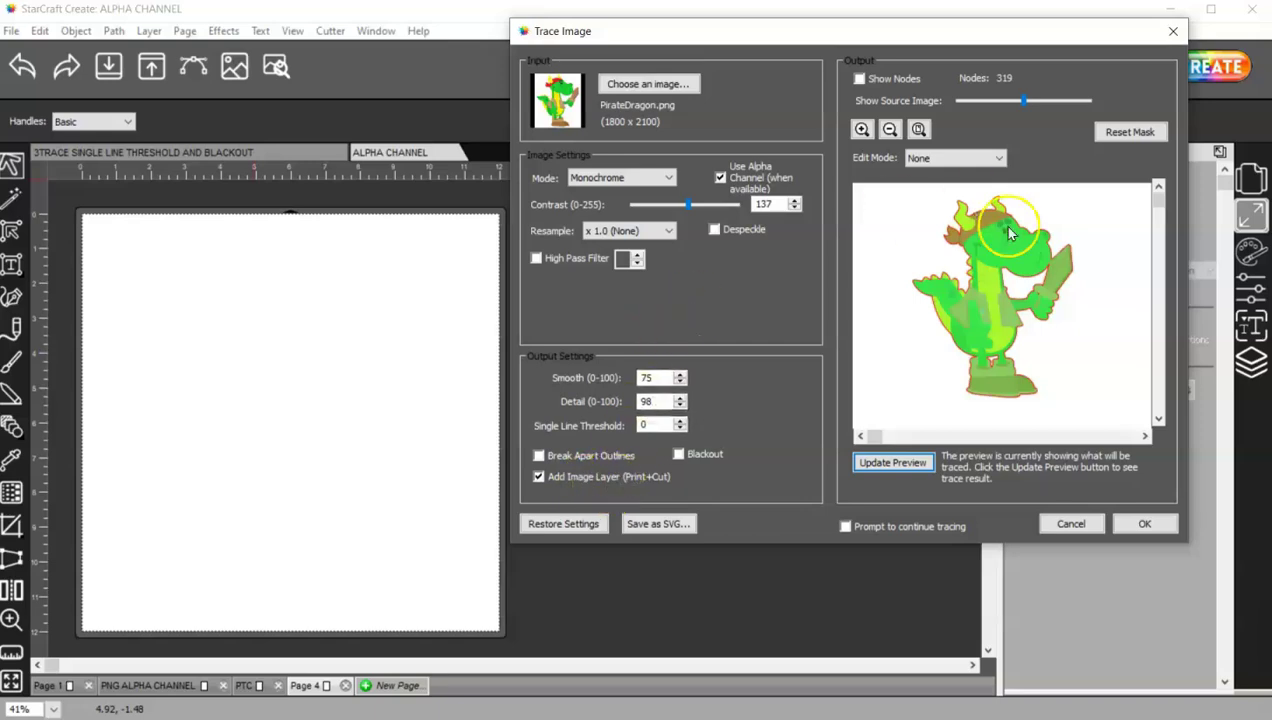
click(1140, 525)
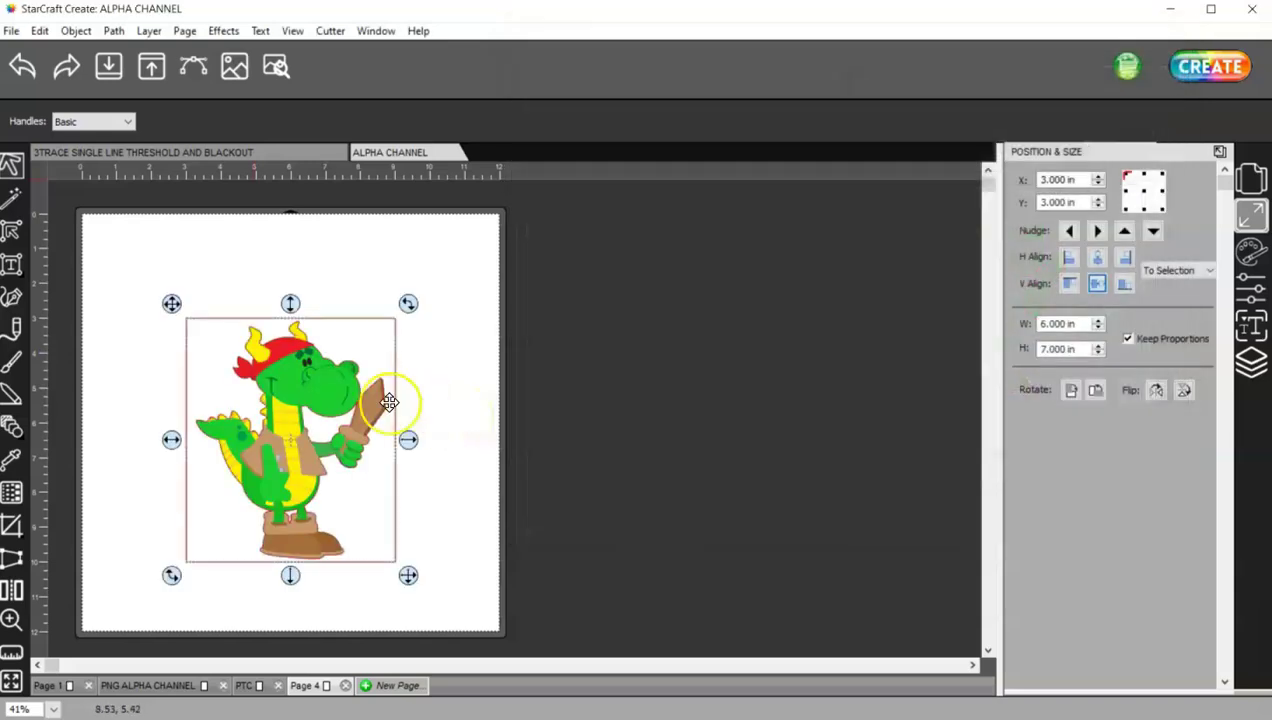
Separate the traced dragon into image and cut outline, and move the image to the right of the outline
drag(335, 404, 305, 360)
right_click(305, 360)
click(371, 585)
click(266, 435)
drag(266, 435, 466, 438)
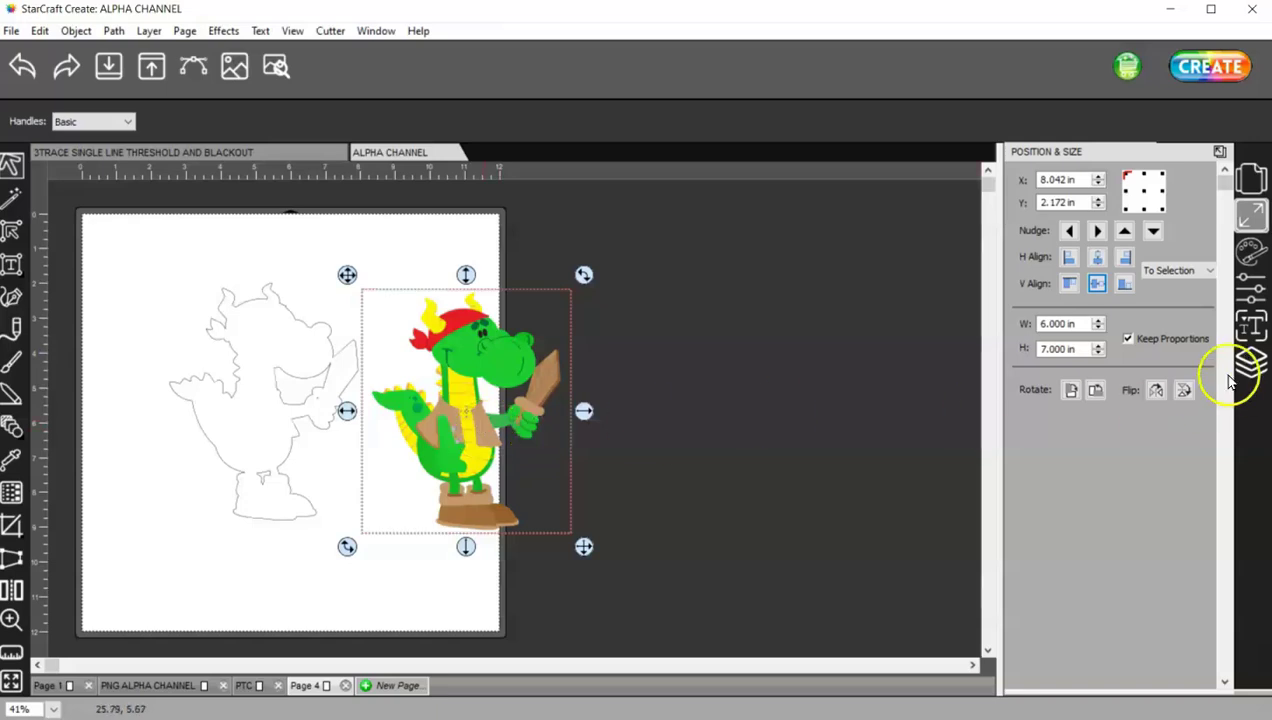
Check the cut line type of the dragon image and of its outline
click(1252, 287)
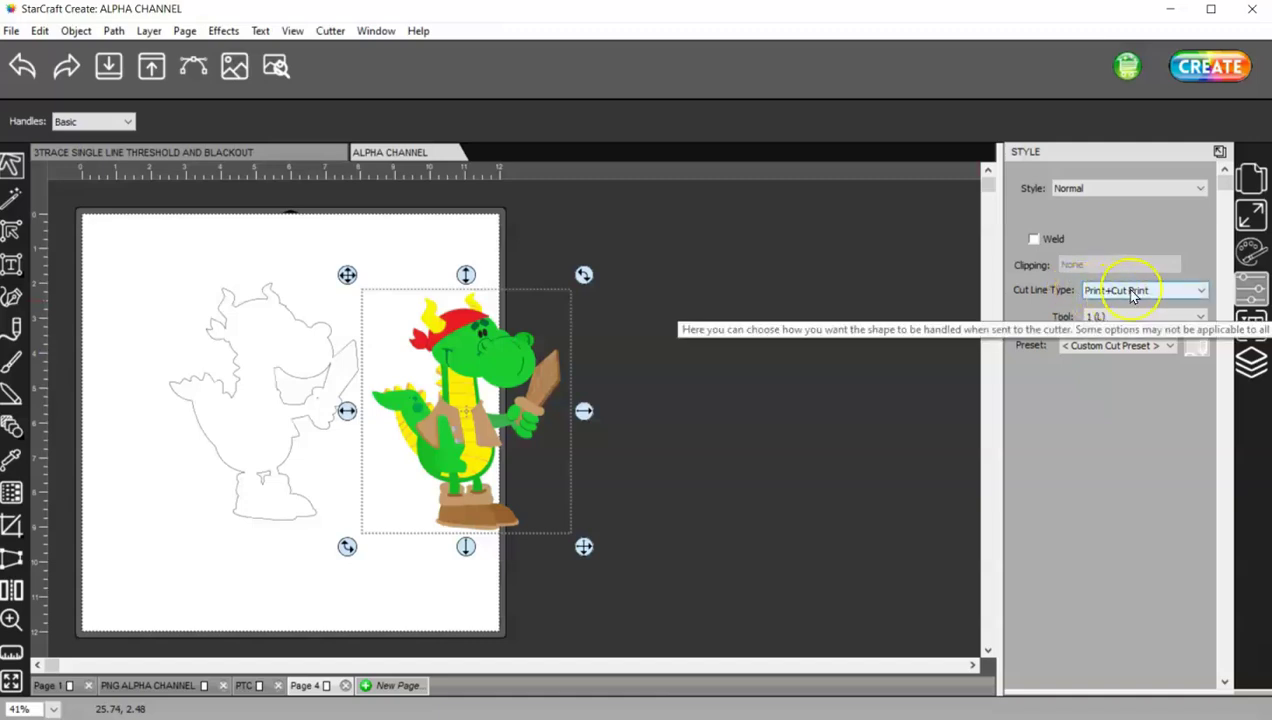
click(316, 426)
click(316, 426)
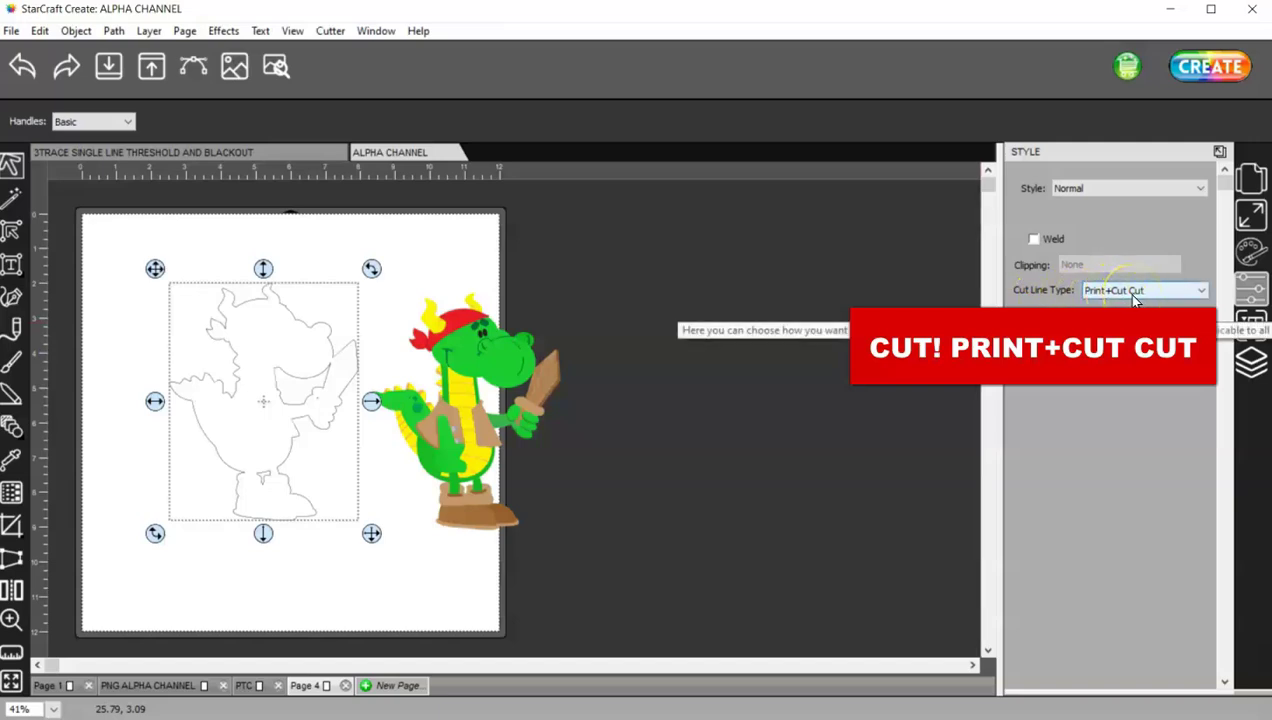
Select the dragon image and its outline together and centre-align them horizontally and vertically to each other
drag(594, 584, 131, 224)
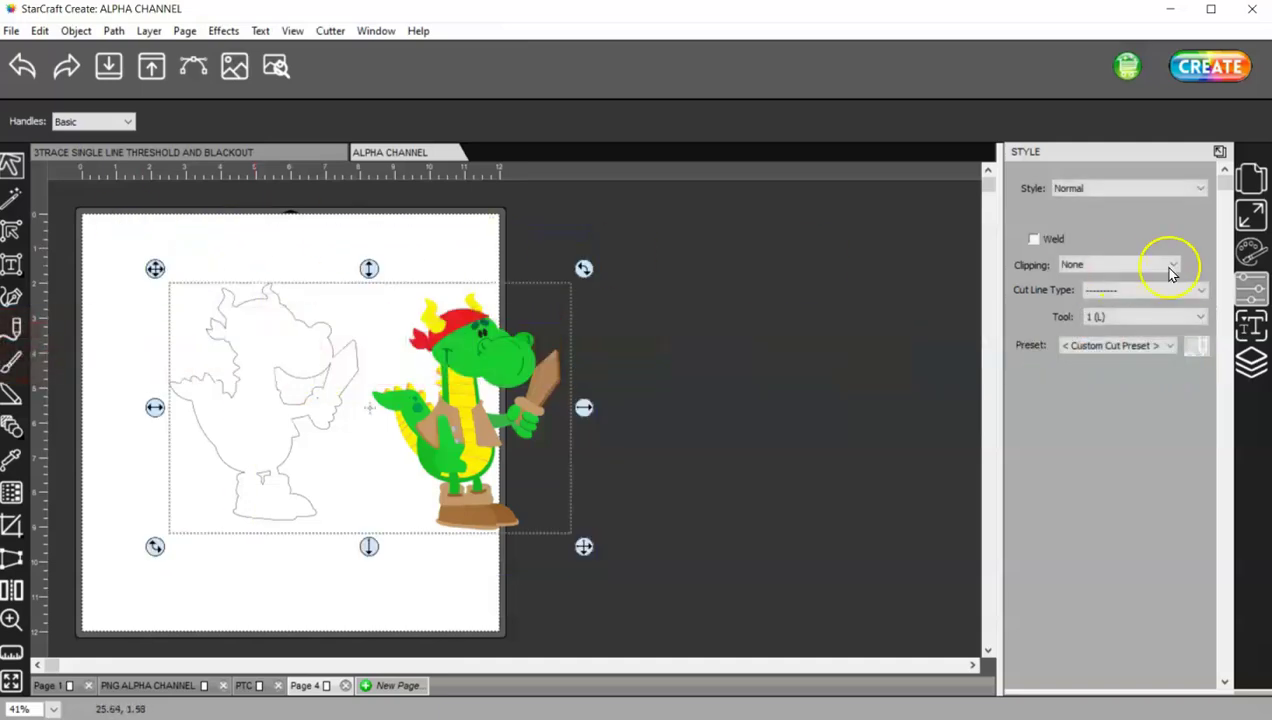
click(1252, 214)
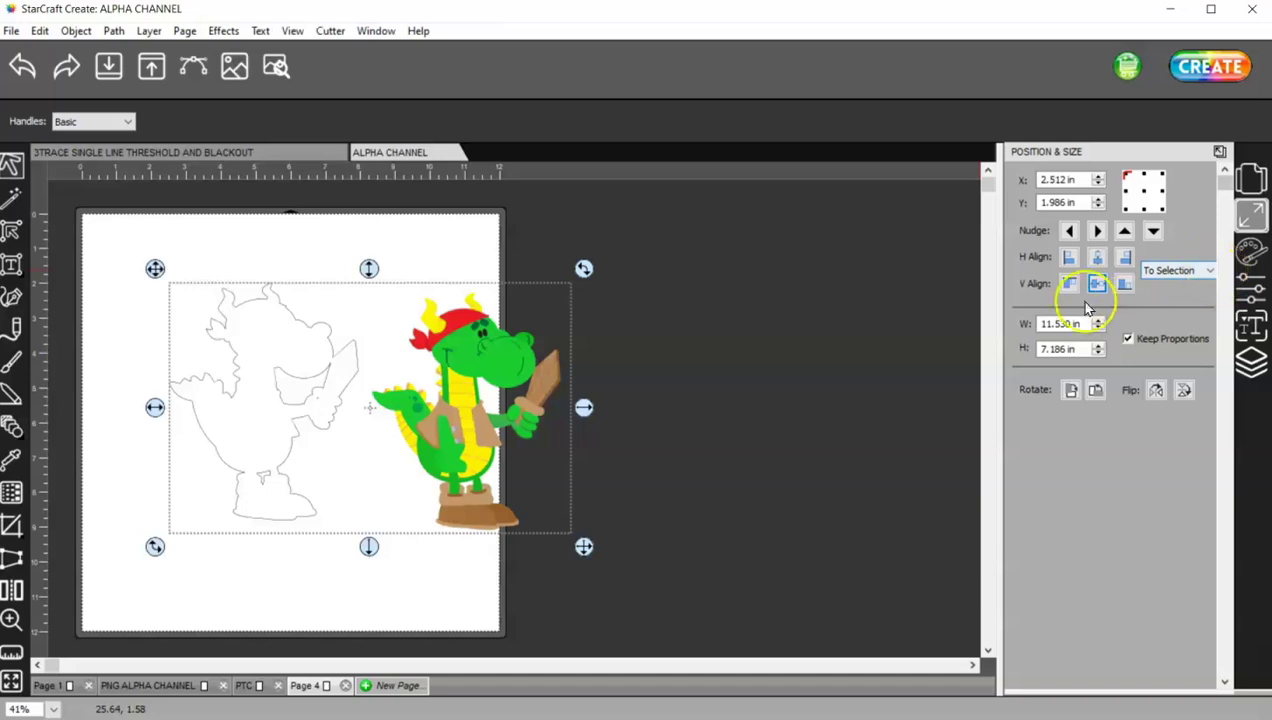
click(1097, 258)
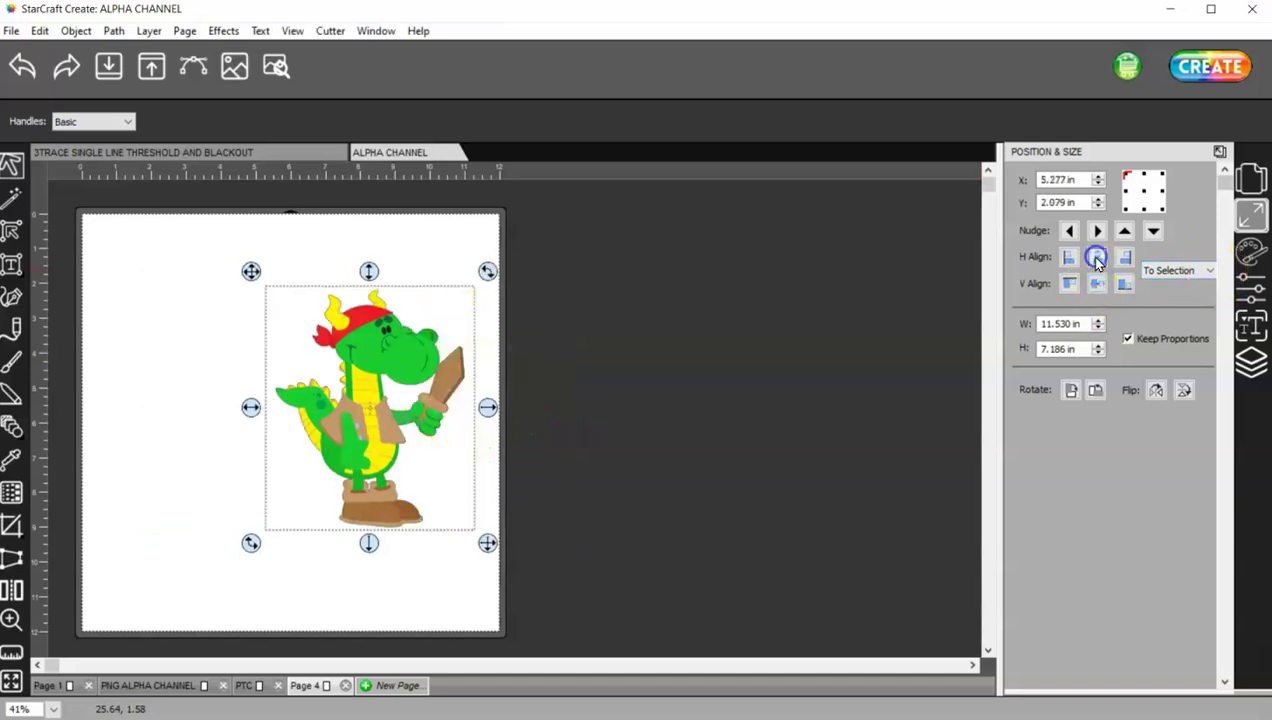
drag(440, 400, 336, 382)
click(415, 378)
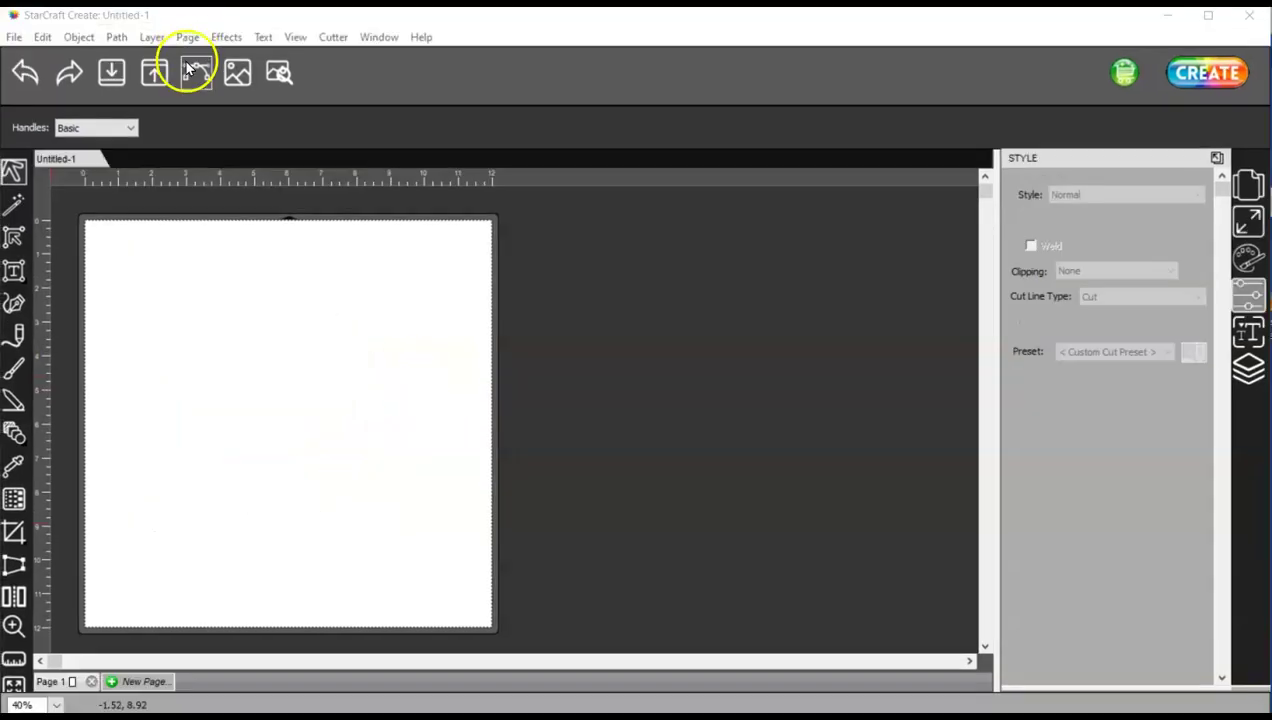
In the blank Untitled-1 document, start an image trace and load PirateDragon.png
click(190, 64)
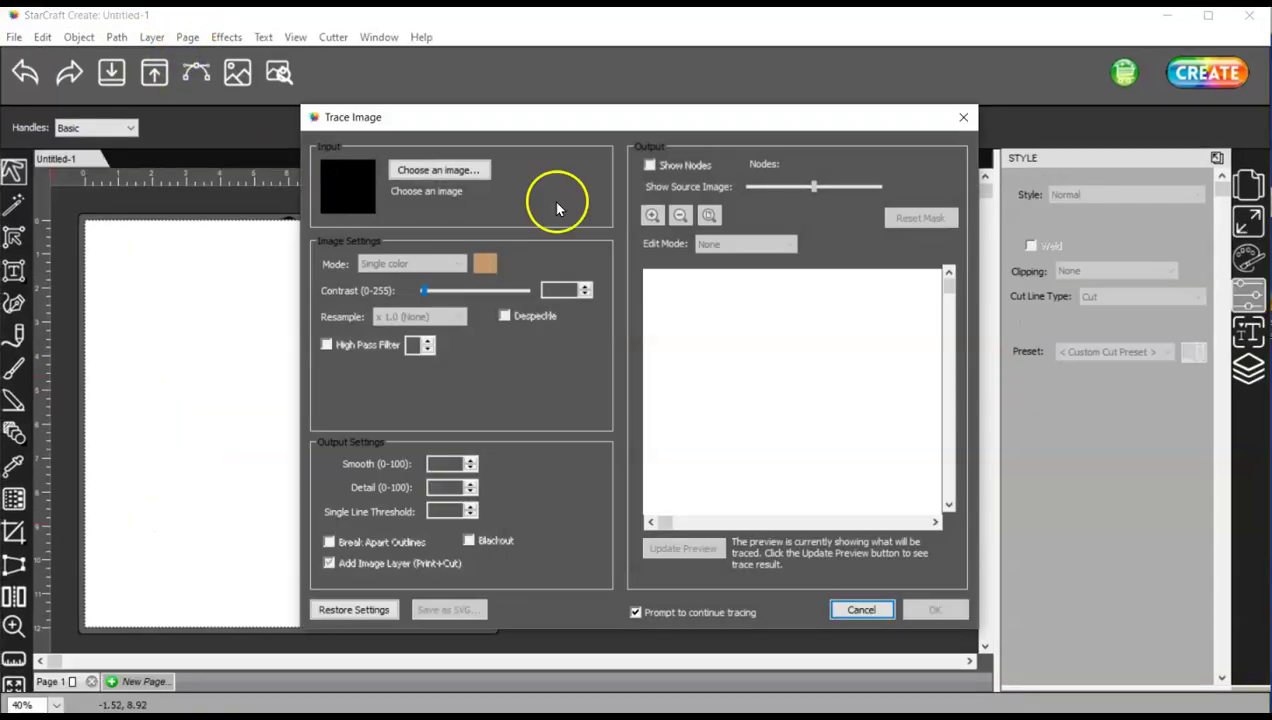
click(434, 172)
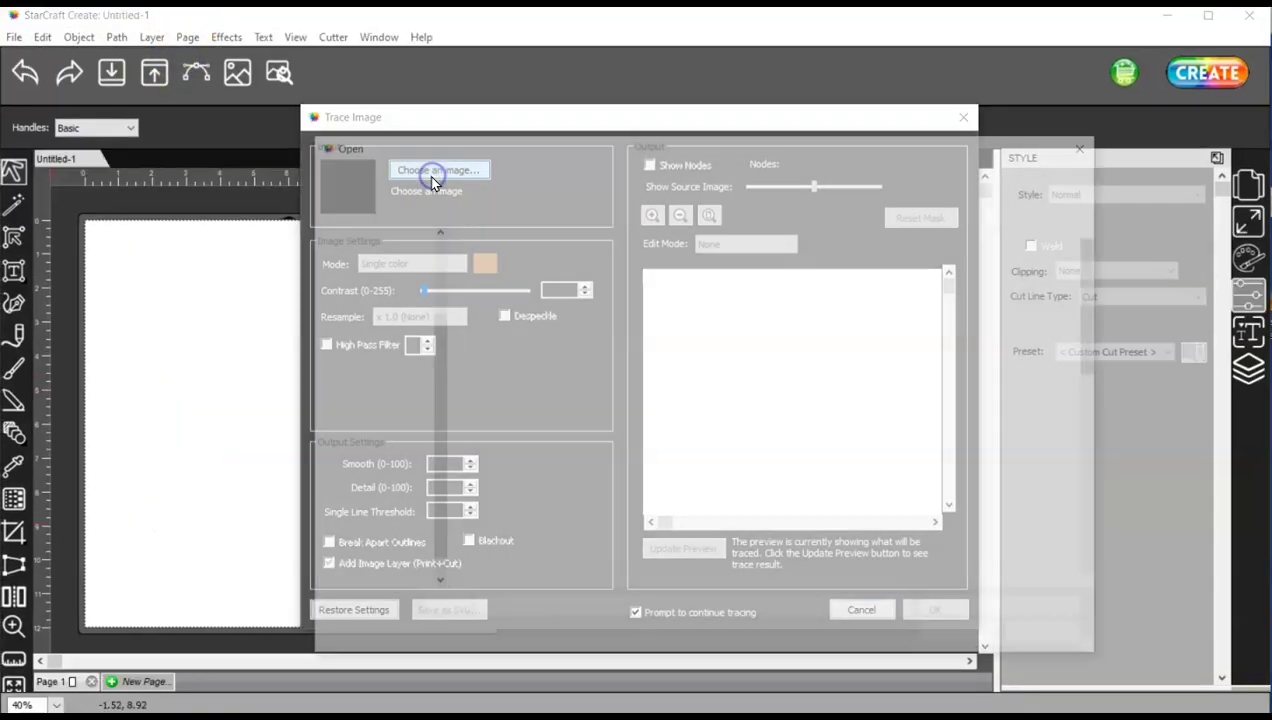
drag(1100, 340, 1100, 431)
double_click(1029, 535)
Set the trace mode to Monochrome and update the preview without the alpha channel
click(460, 263)
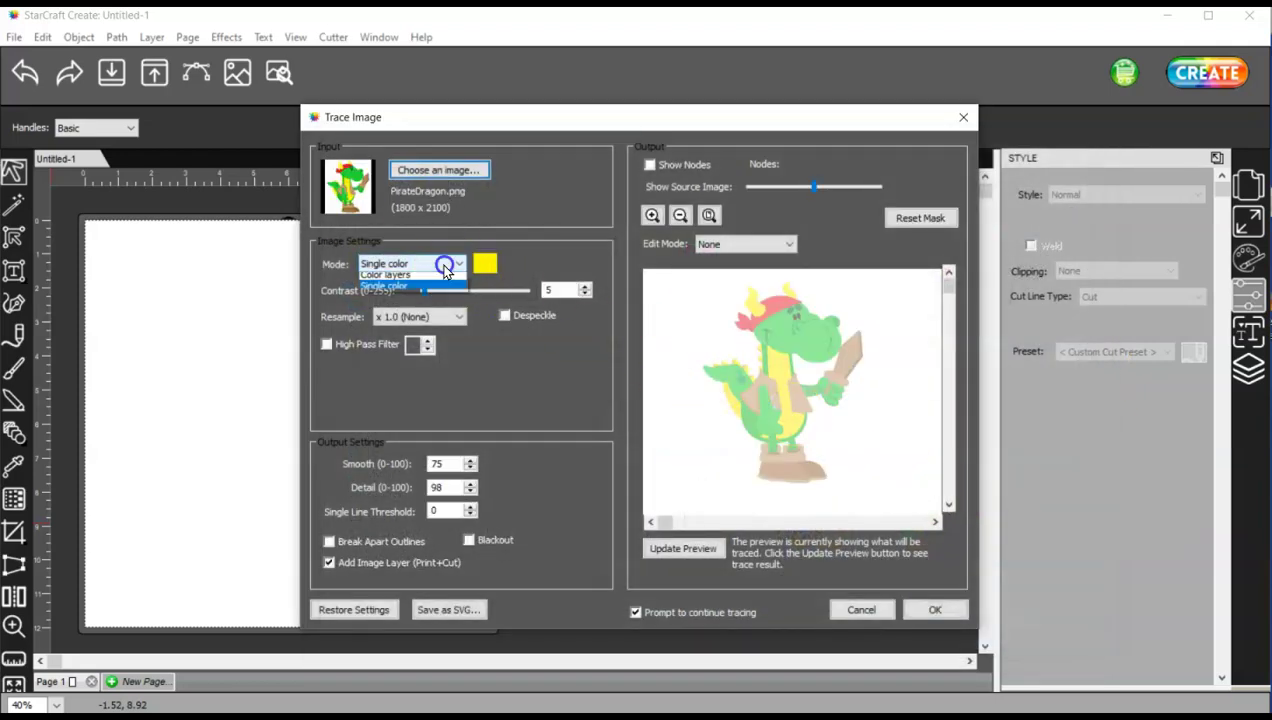
click(439, 279)
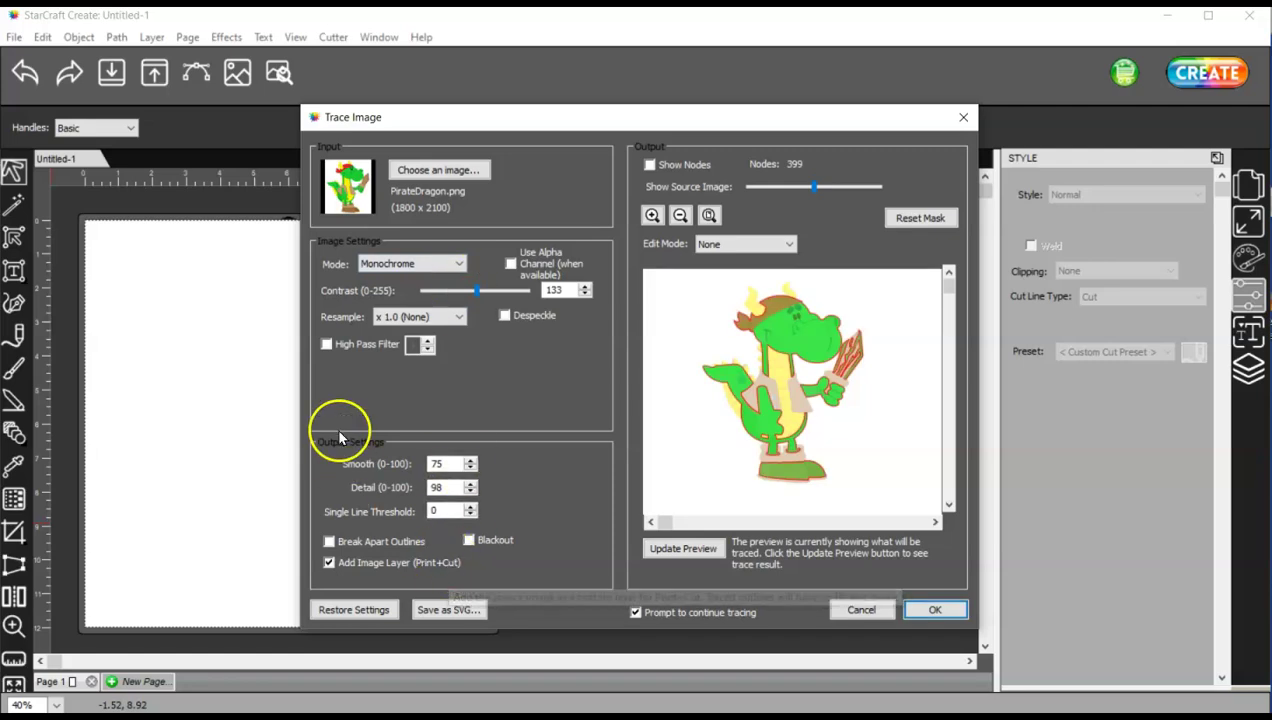
click(714, 549)
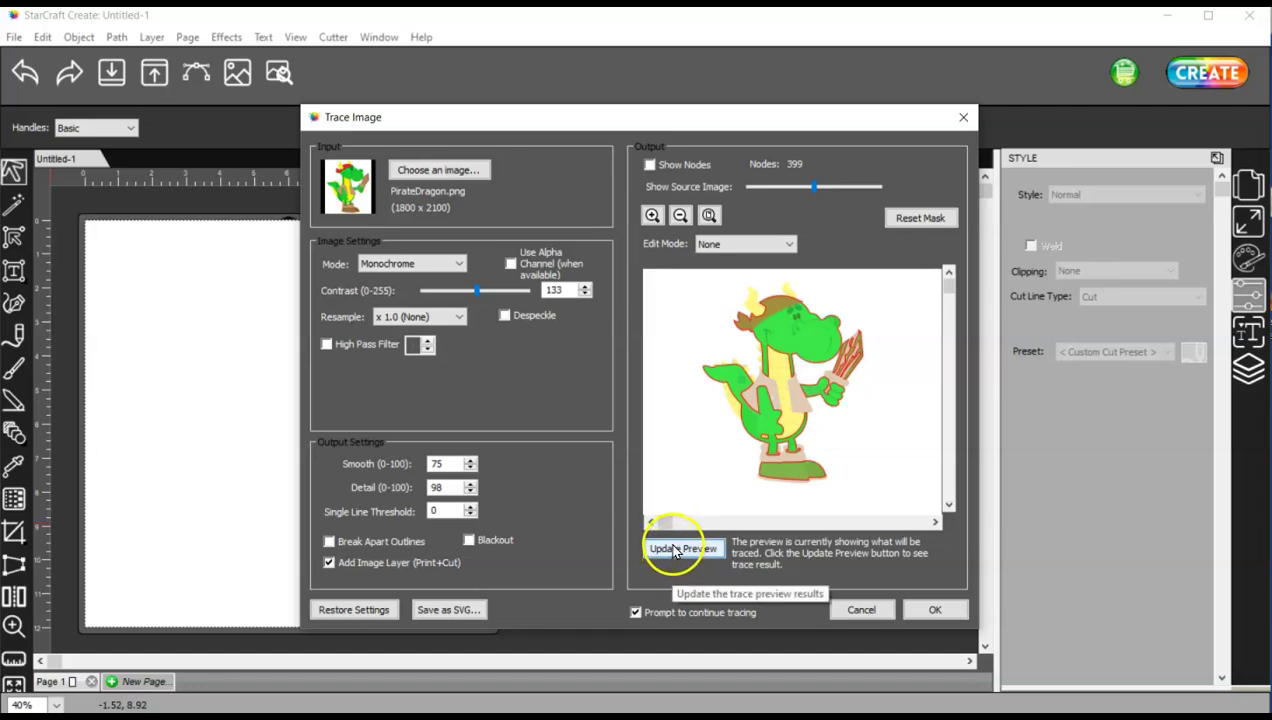
Enable Blackout and Use Alpha Channel for the dragon trace and update the preview
click(468, 540)
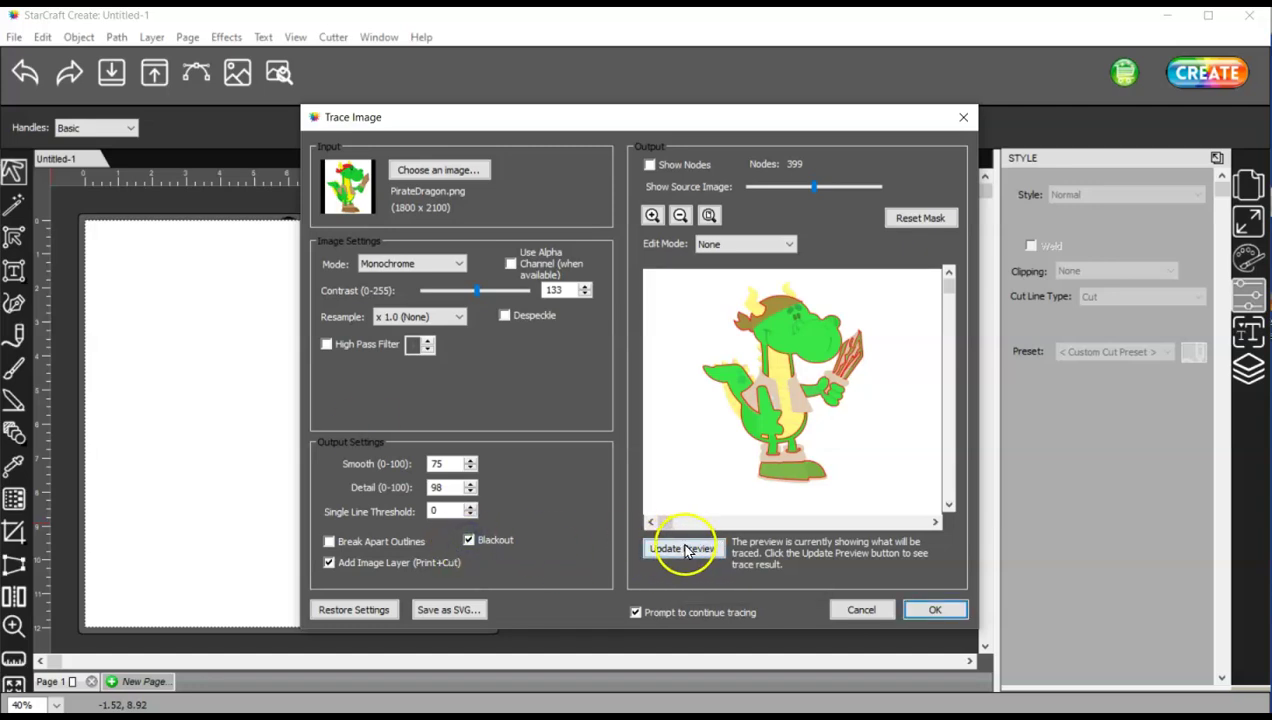
click(510, 264)
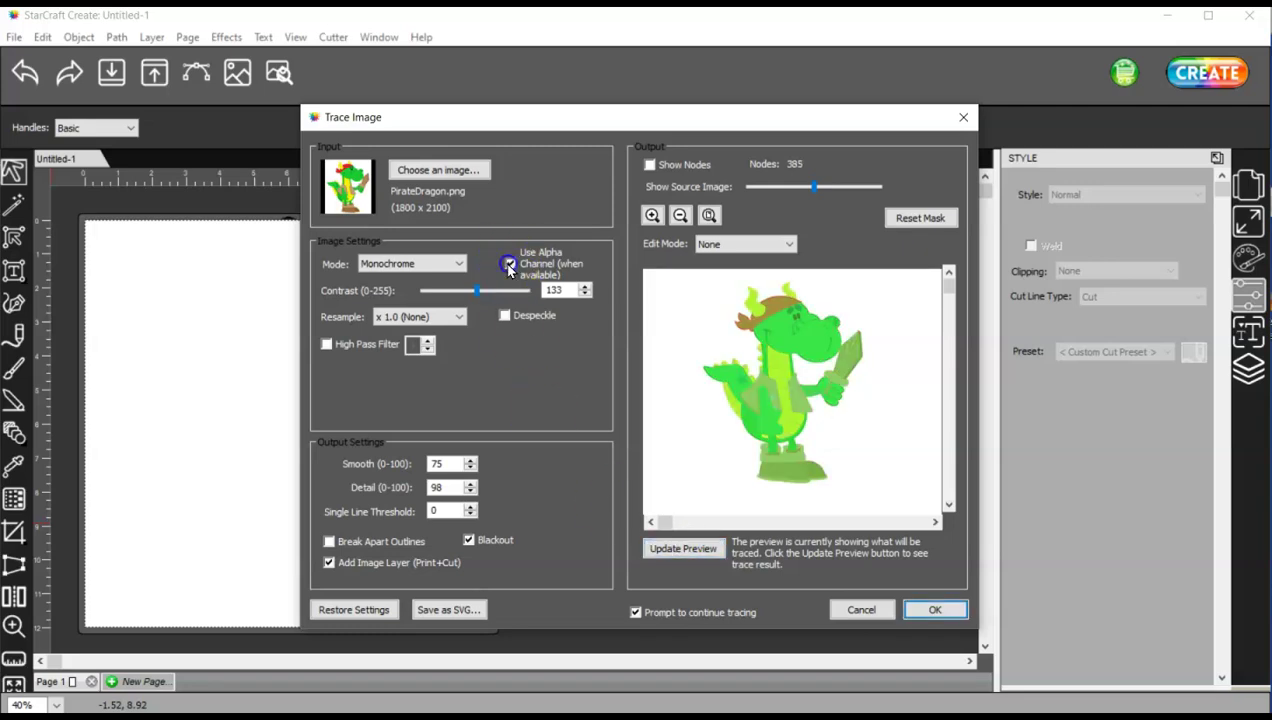
click(683, 548)
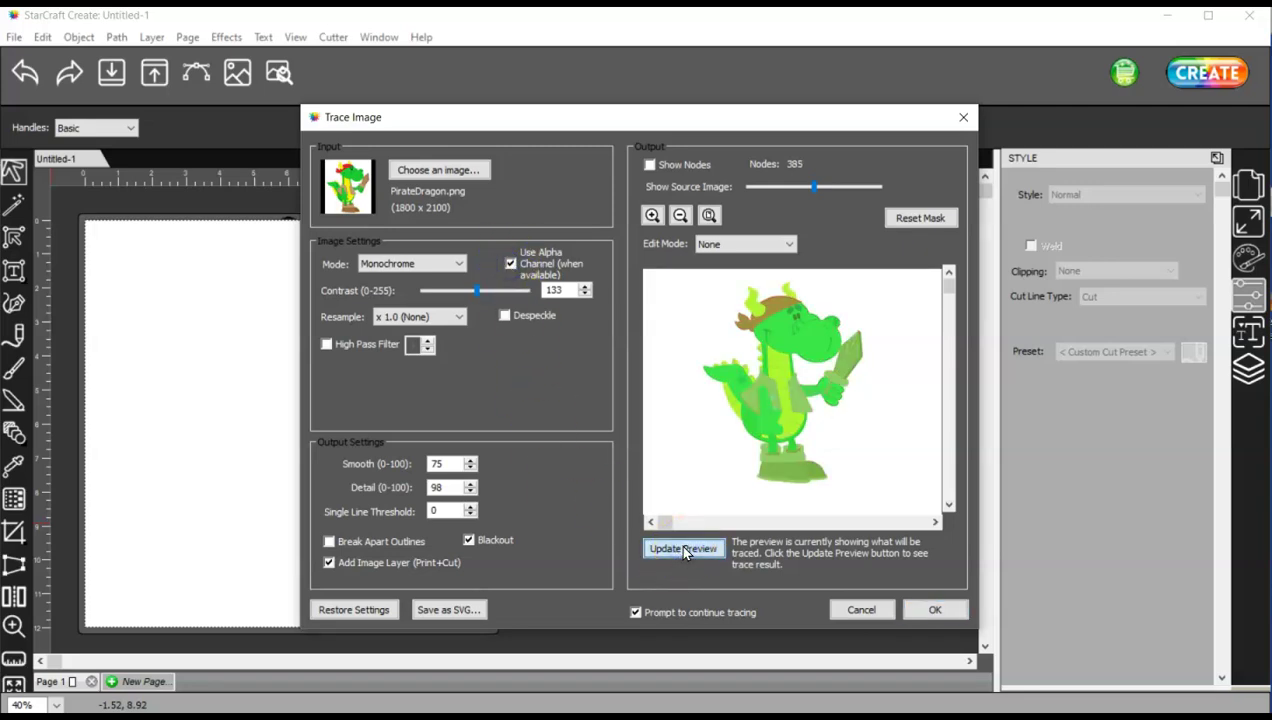
Accept the blackout trace without adding more layers and move the traced dragon to the right half of the page
click(945, 610)
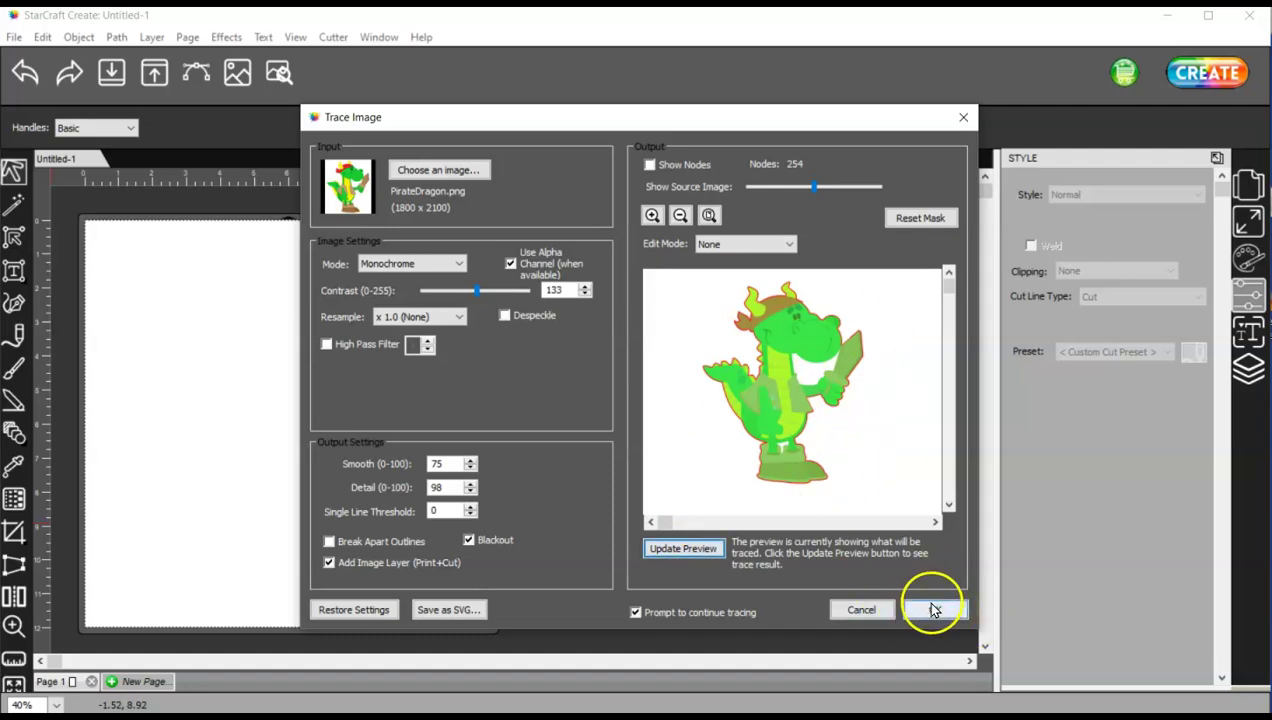
click(933, 610)
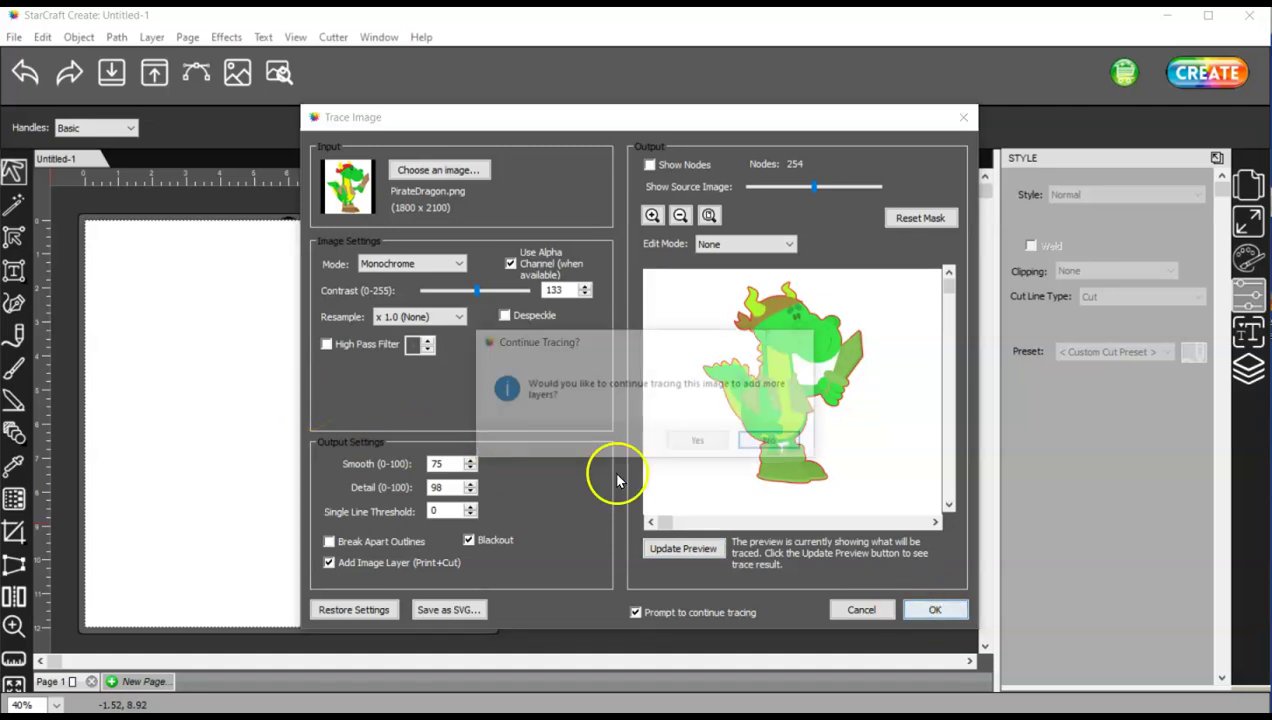
click(768, 440)
mouse_move(274, 385)
mouse_down()
mouse_move(360, 345)
mouse_move(366, 357)
mouse_up()
Import the second dragon trace from a saved file and place it left of the blackout dragon
click(112, 74)
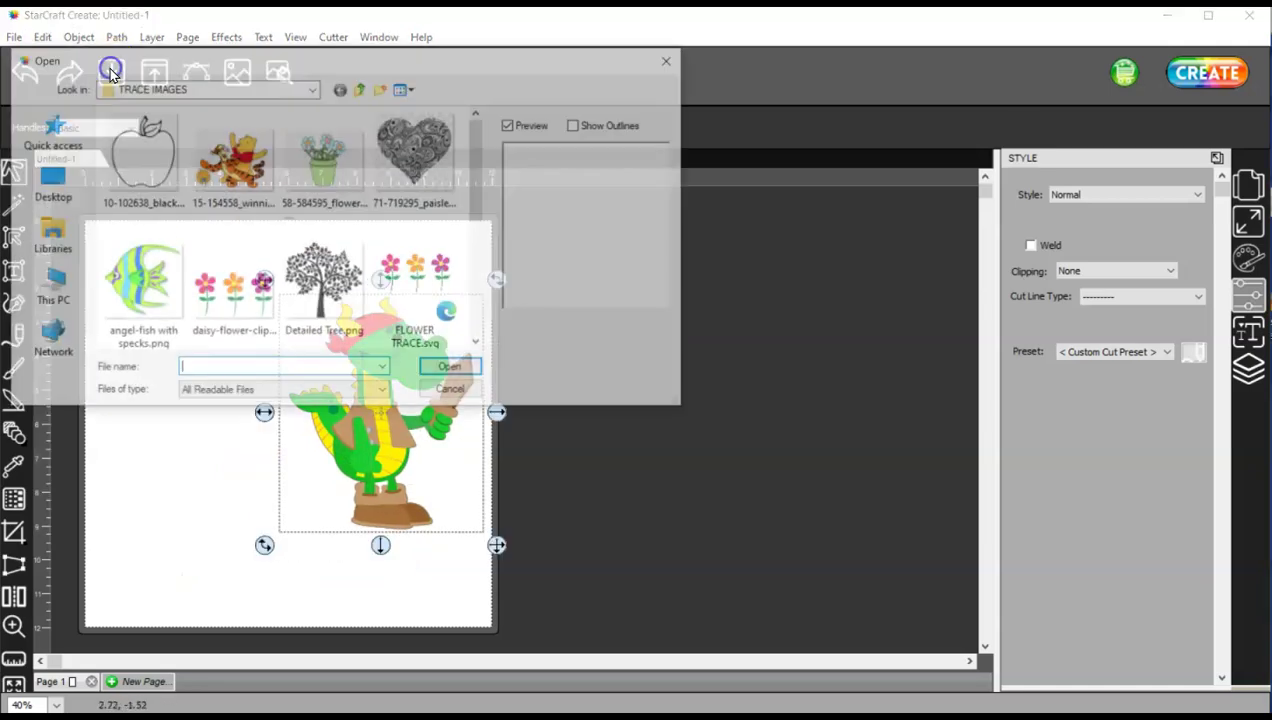
drag(477, 176, 478, 235)
double_click(325, 275)
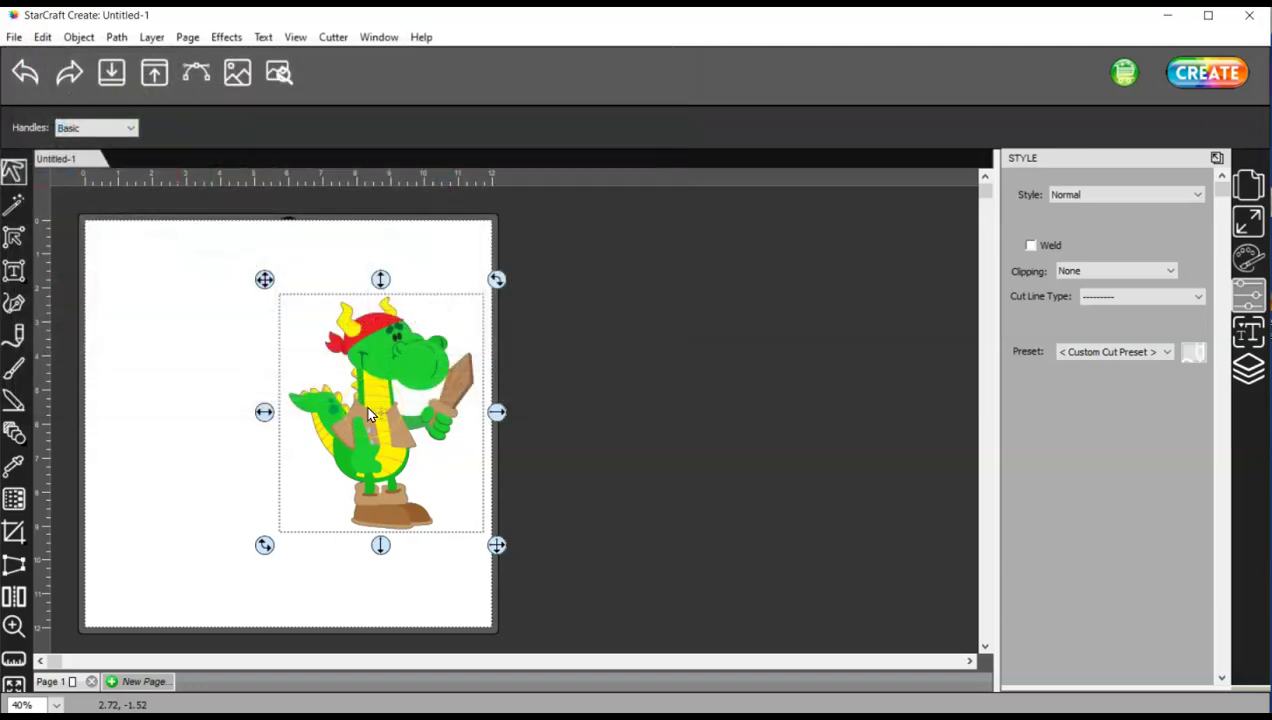
drag(292, 392, 222, 369)
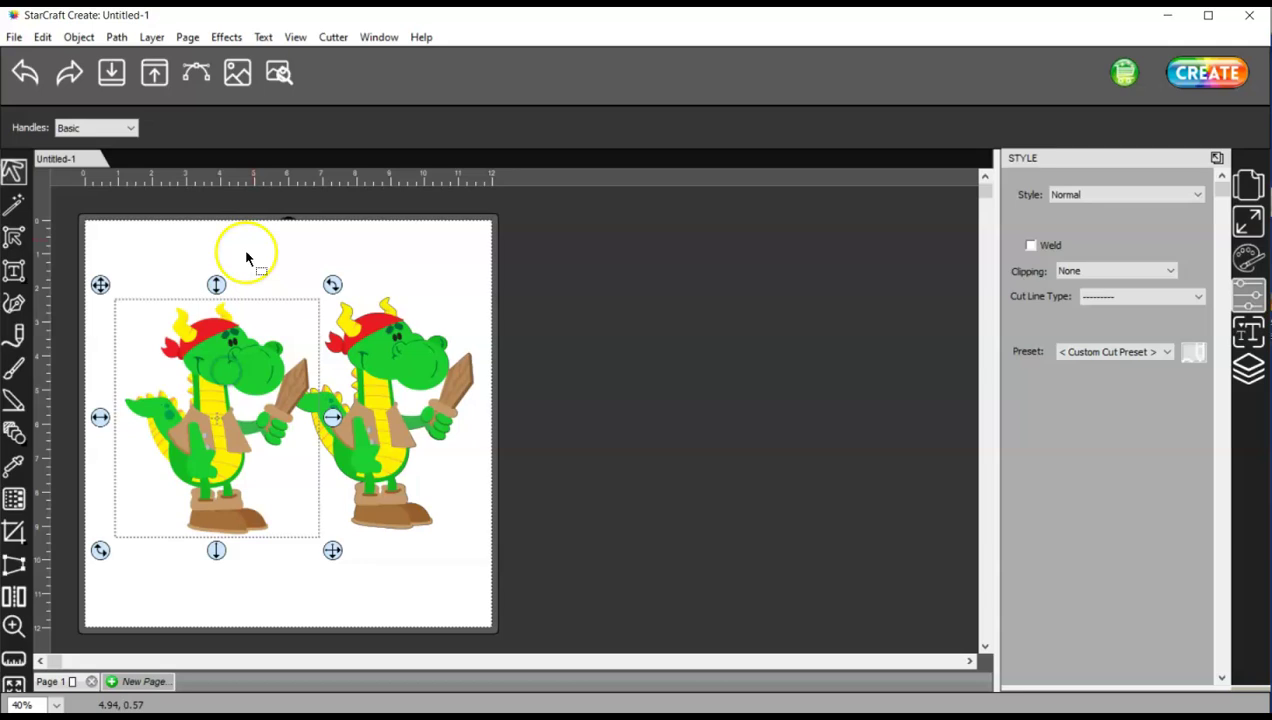
Preview the cut lines of both dragons, move the left dragon clear of the other, and preview the cut lines again
click(281, 78)
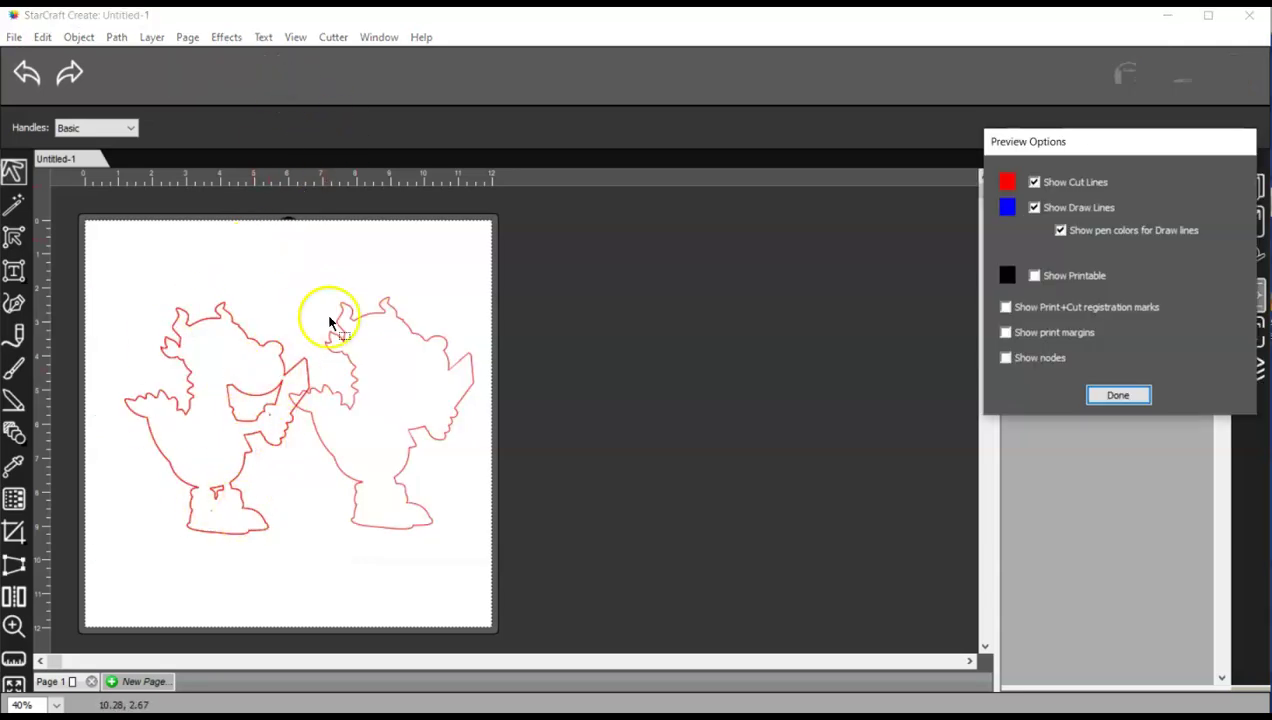
click(1110, 394)
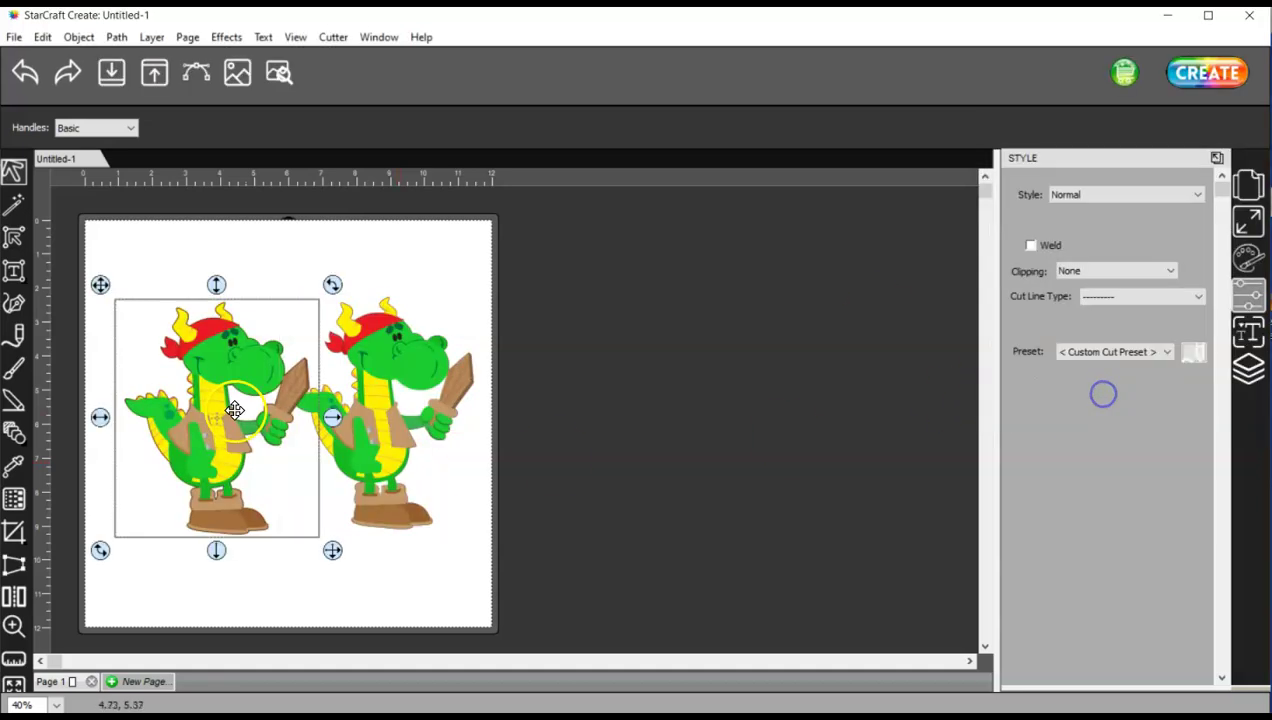
drag(260, 380, 241, 373)
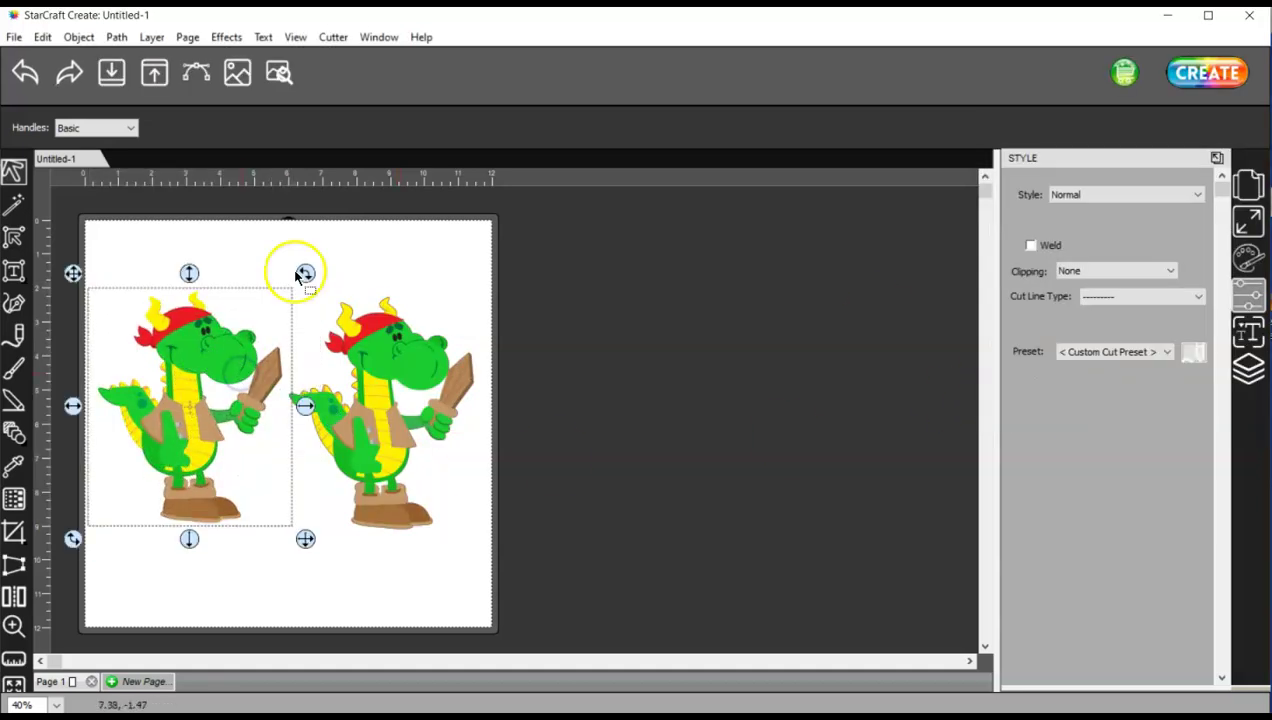
click(279, 74)
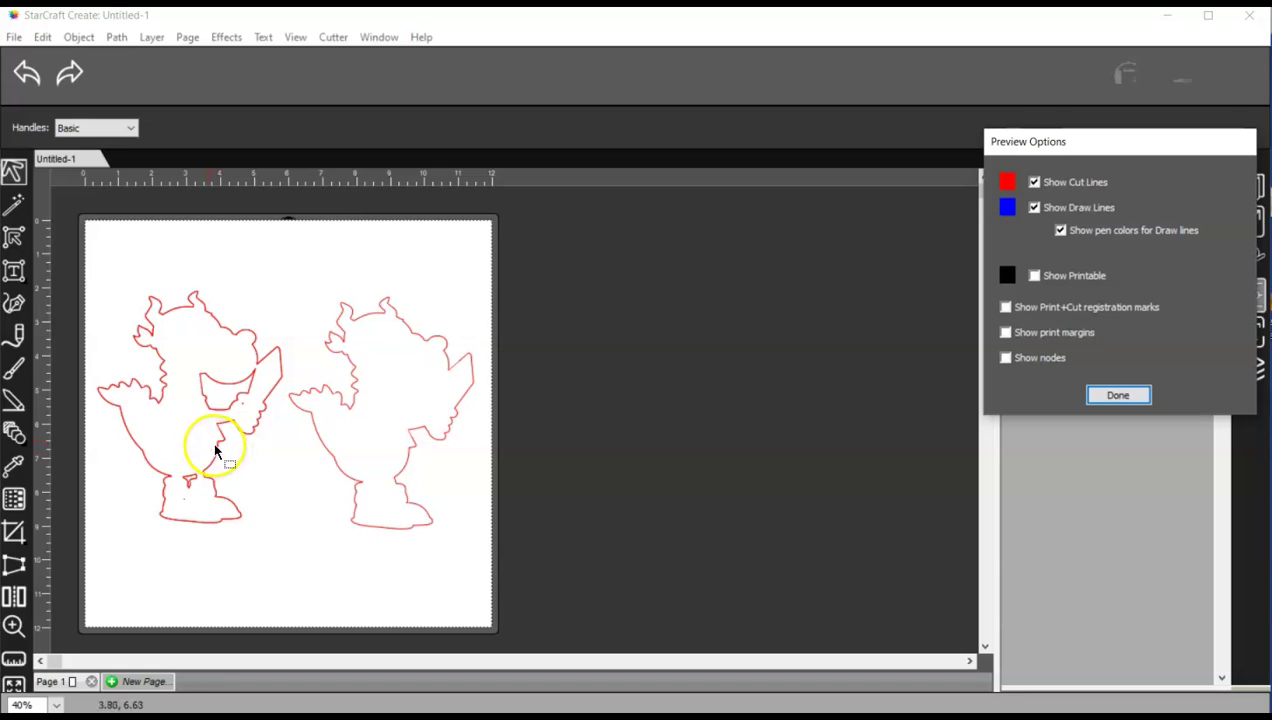
Close the cut preview, ungroup the left dragon, and move its printable image down away from its cut outline
click(1118, 395)
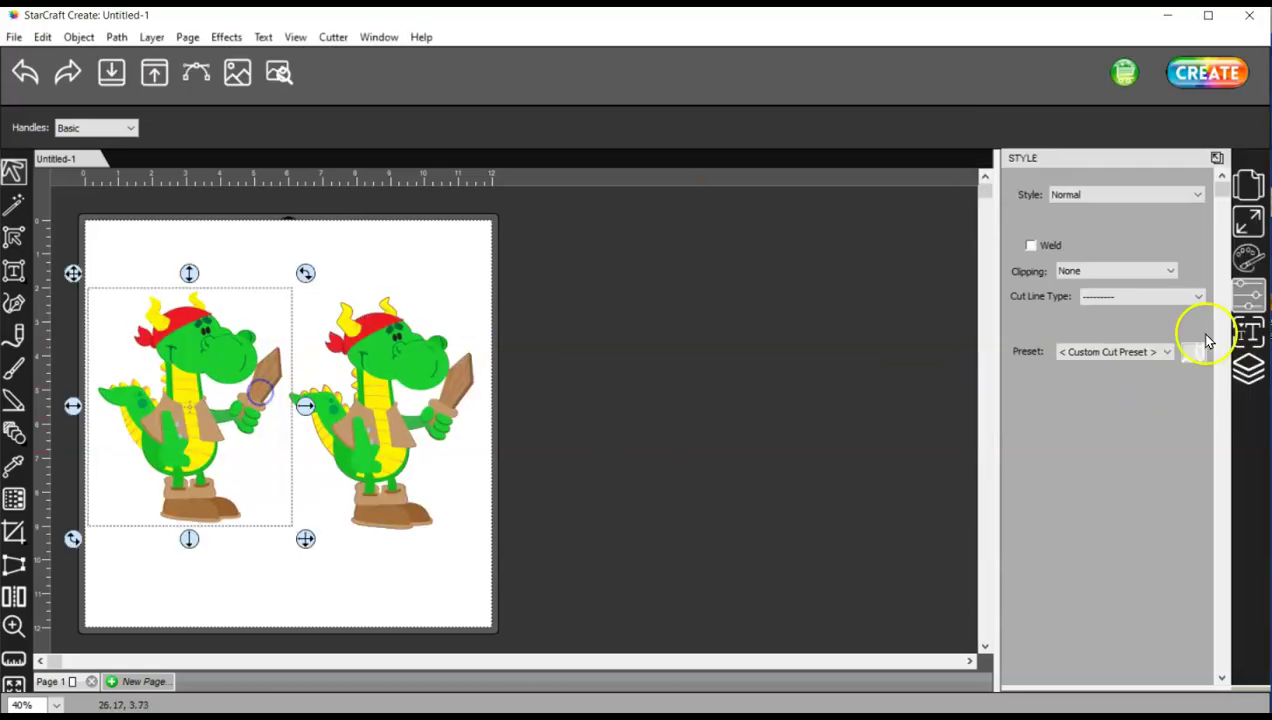
click(1247, 330)
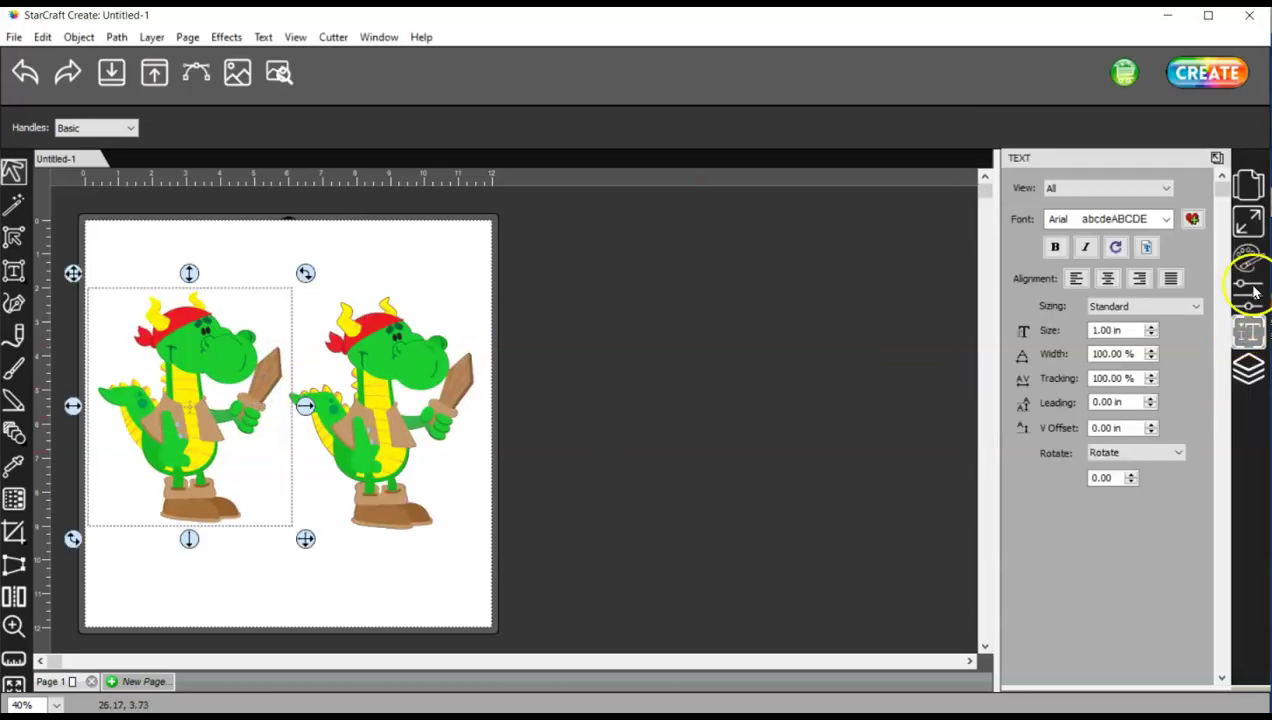
click(1250, 291)
right_click(217, 349)
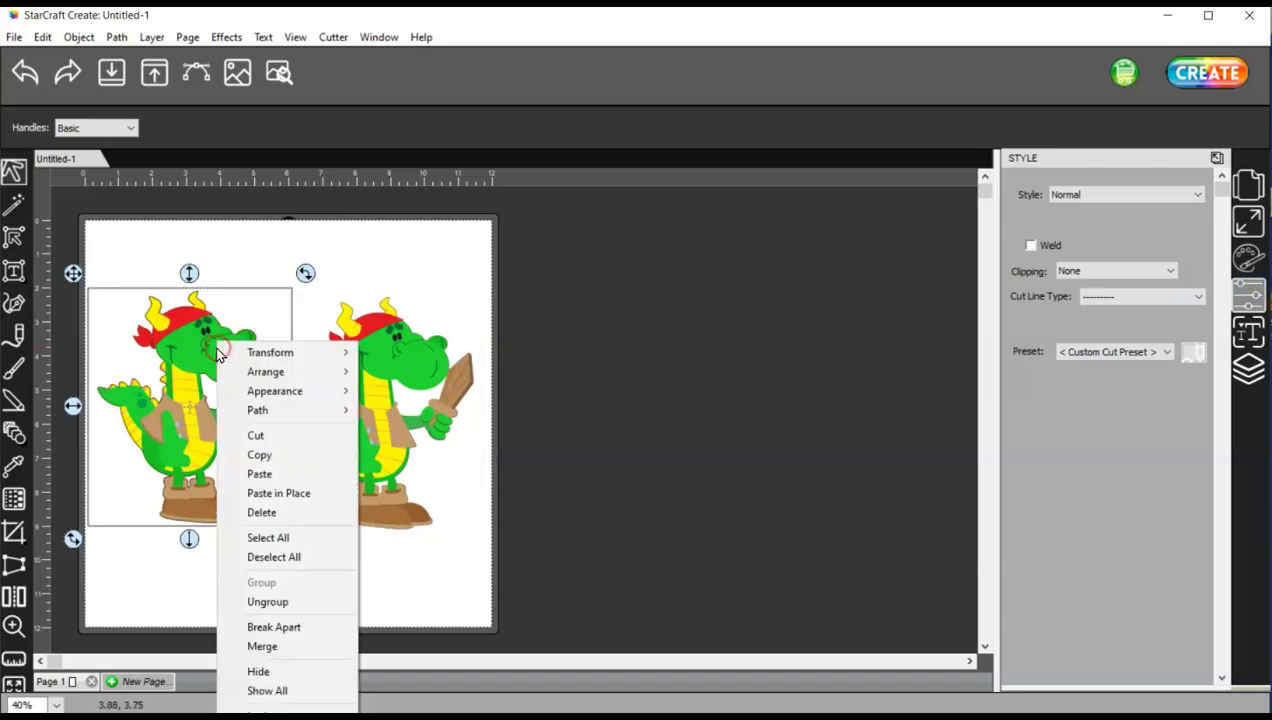
click(250, 601)
drag(192, 472, 189, 563)
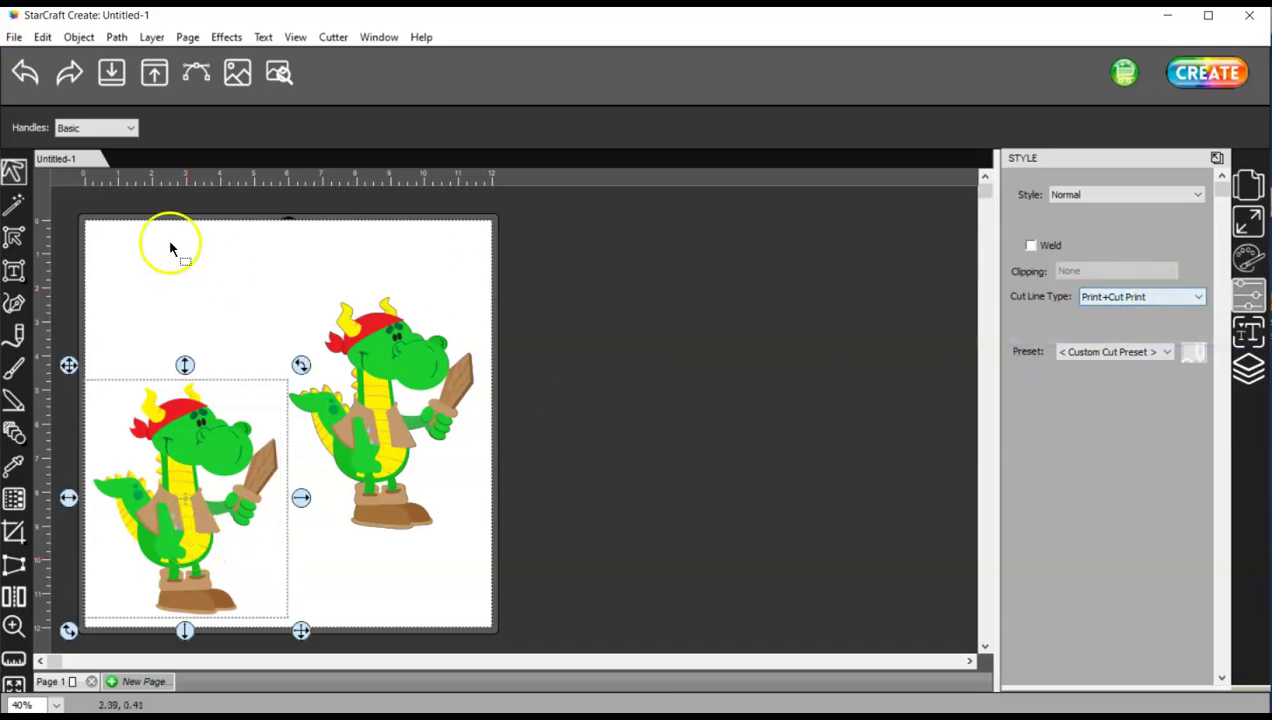
Set the left dragon's separated cut outline to Print+Cut Cut and move the printable image back over it
drag(73, 205, 323, 527)
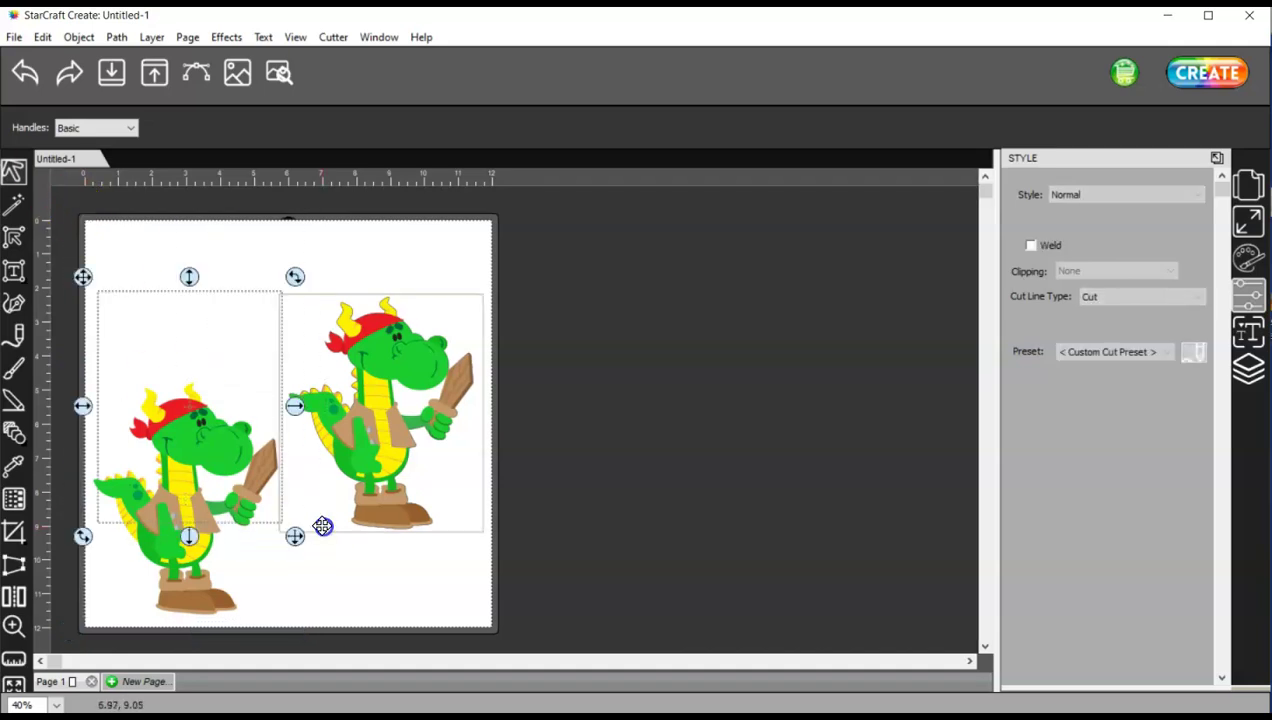
click(159, 269)
click(204, 338)
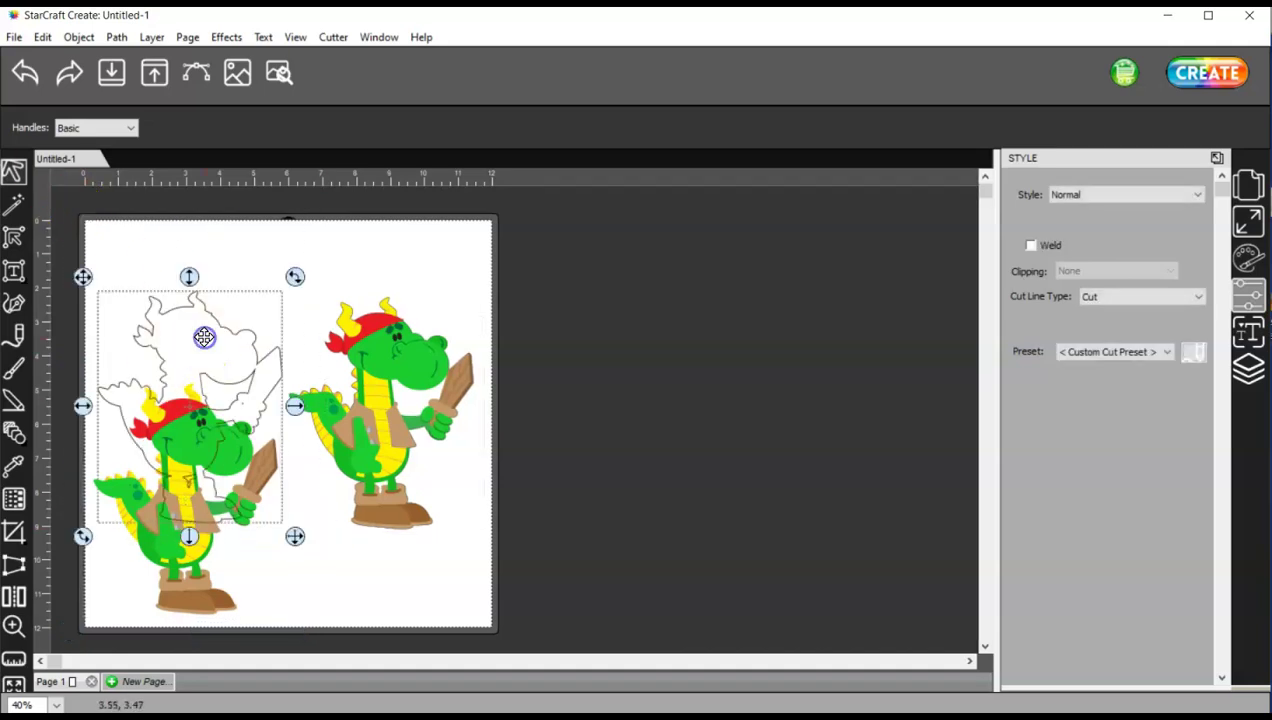
drag(210, 326, 211, 319)
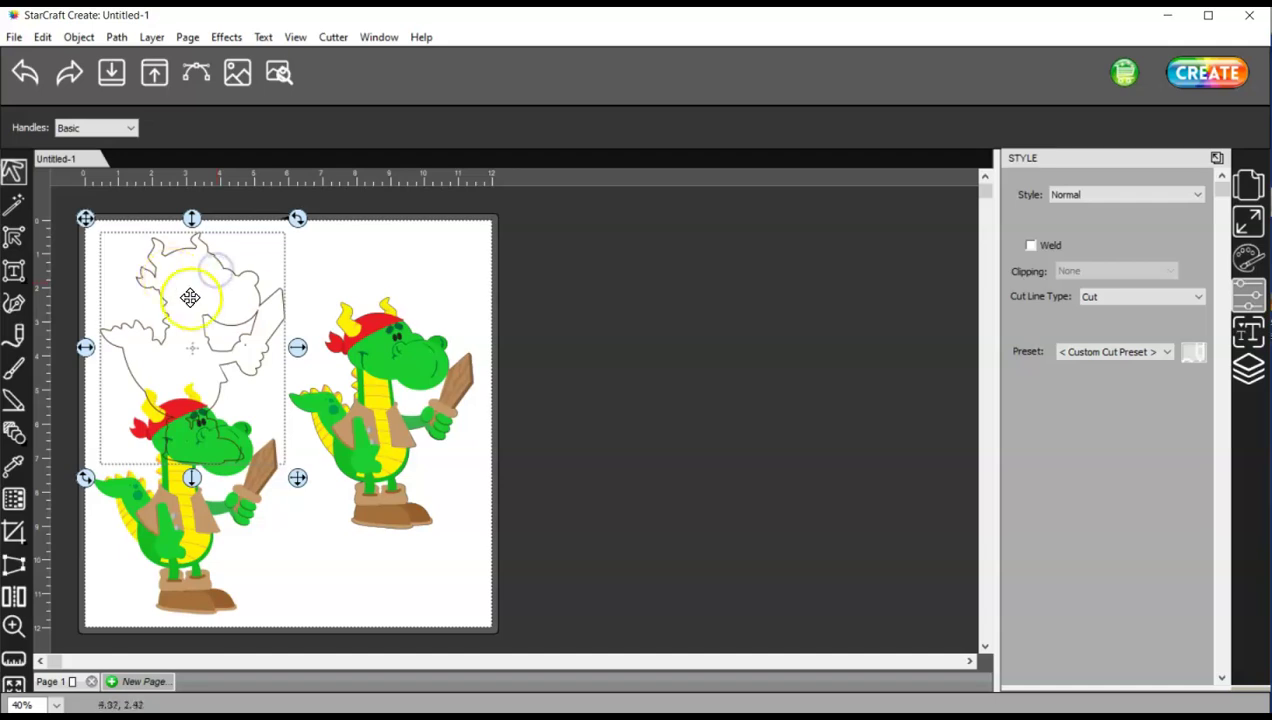
click(1161, 299)
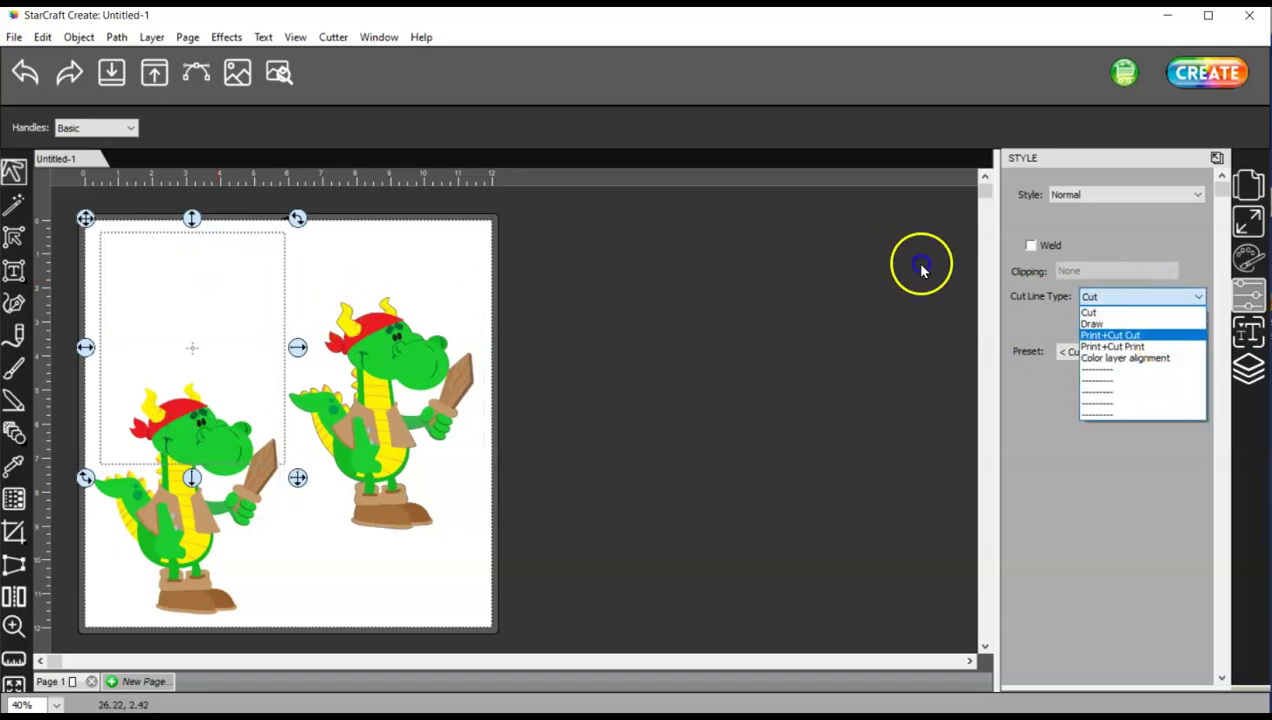
click(1158, 335)
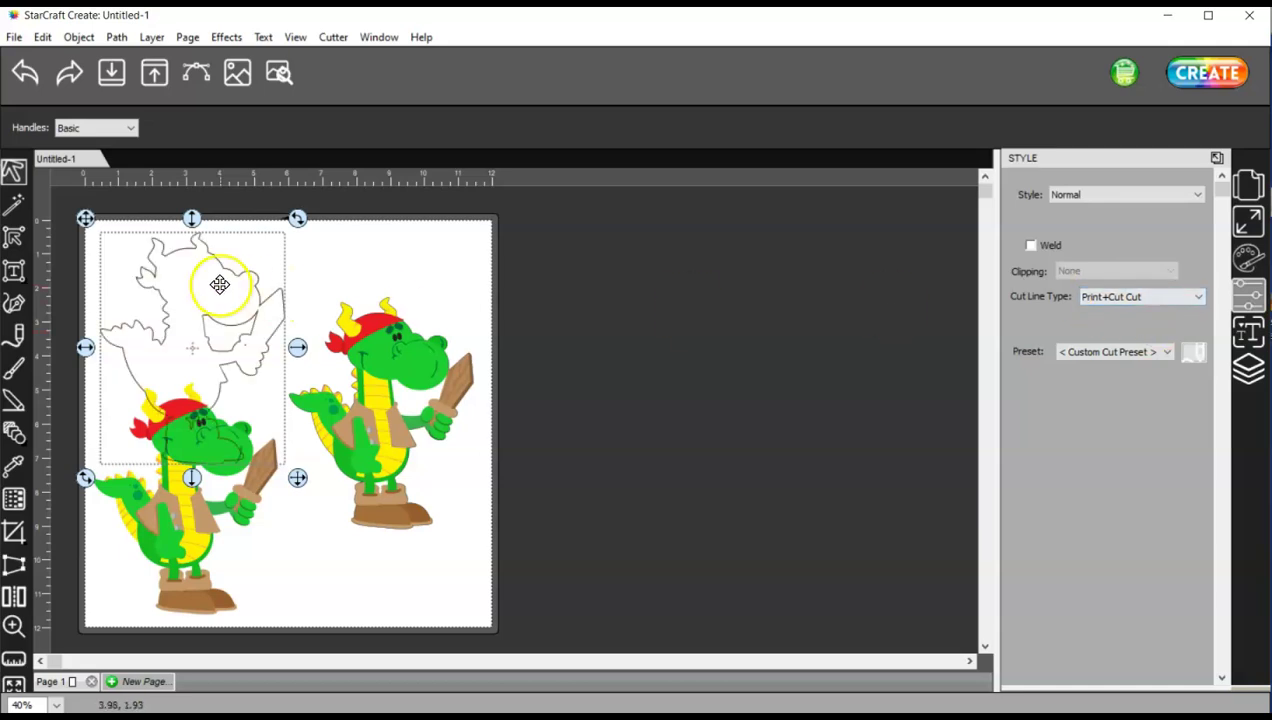
drag(221, 286, 192, 385)
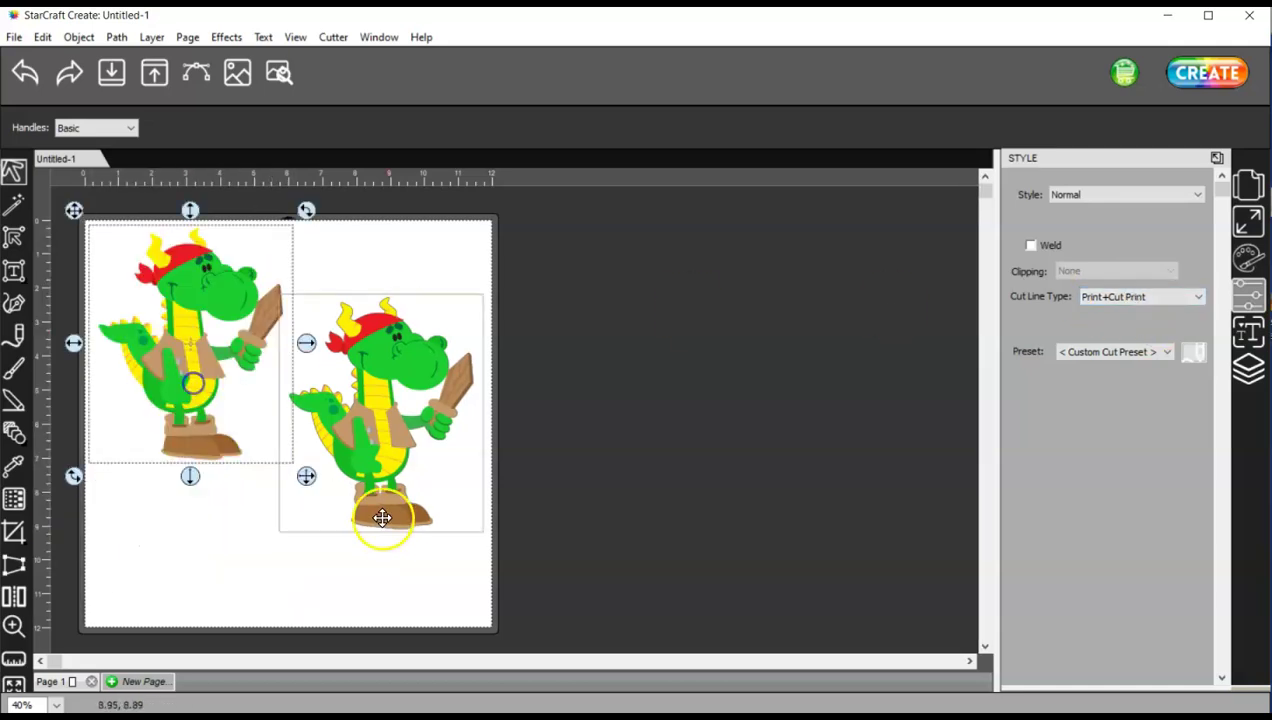
Delete the right dragon and the left dragon to clear the page
drag(624, 589, 258, 229)
key(Delete)
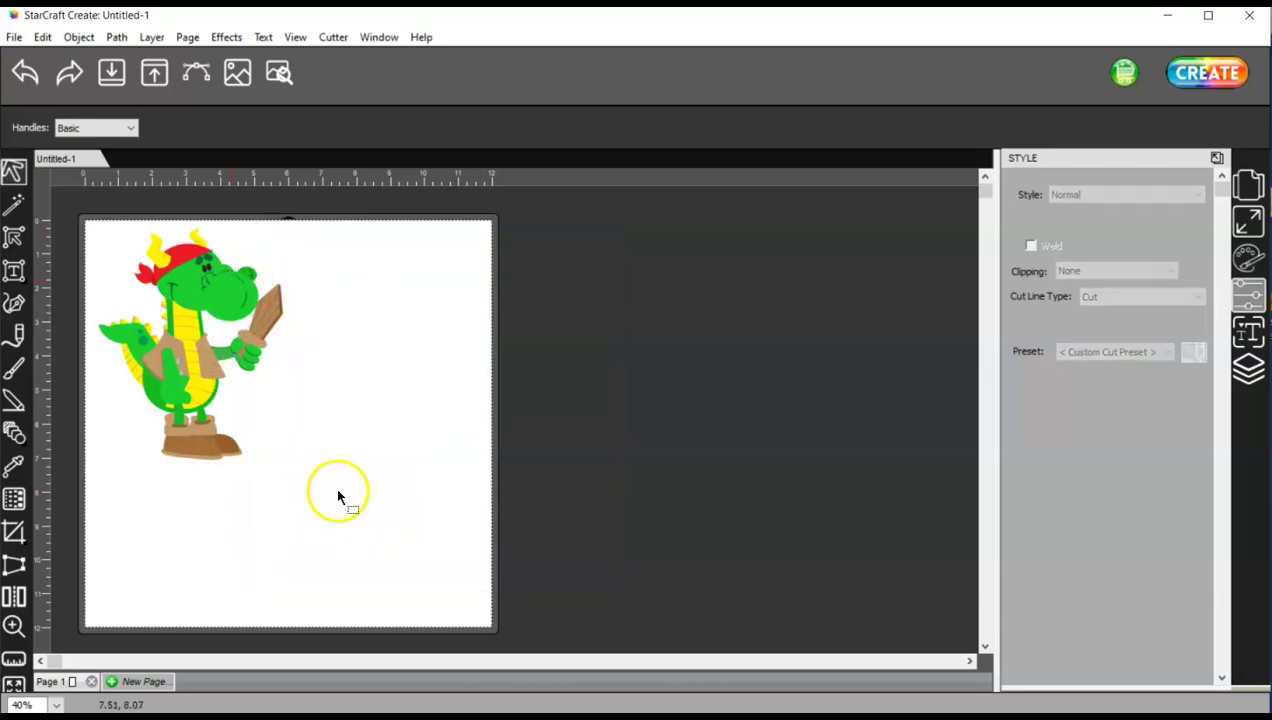
drag(366, 517, 80, 212)
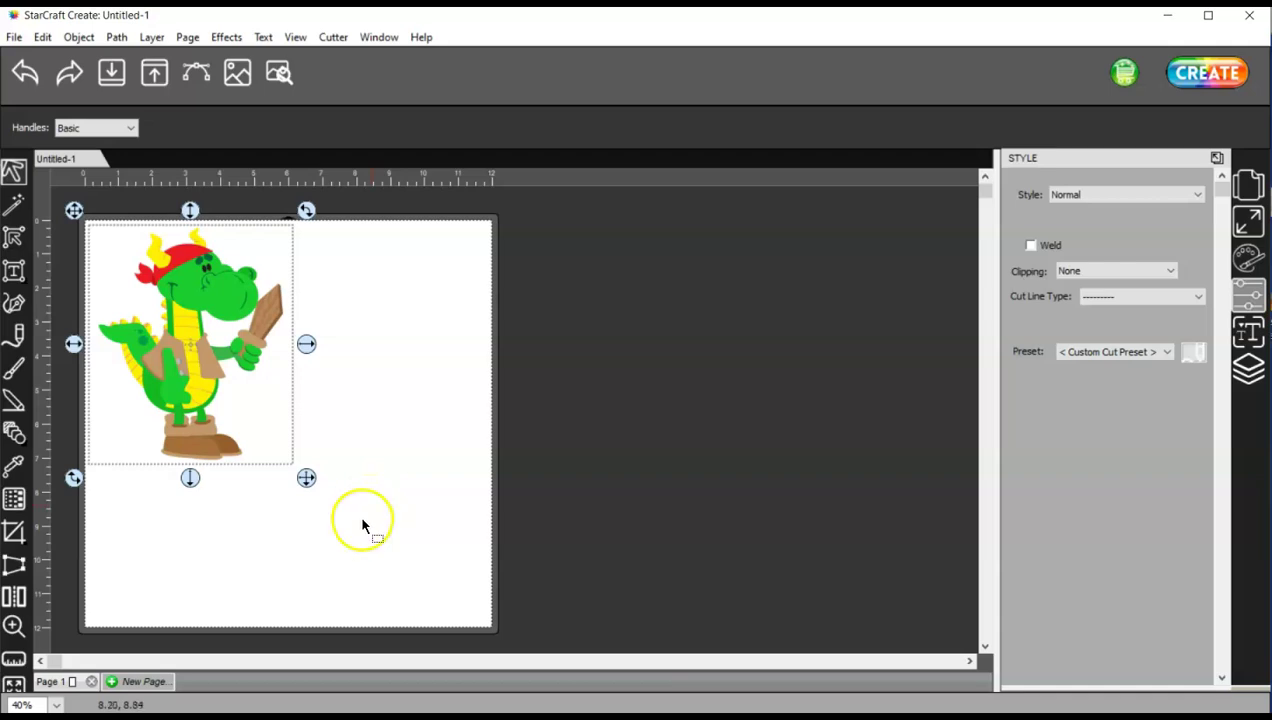
drag(366, 532, 56, 196)
key(Delete)
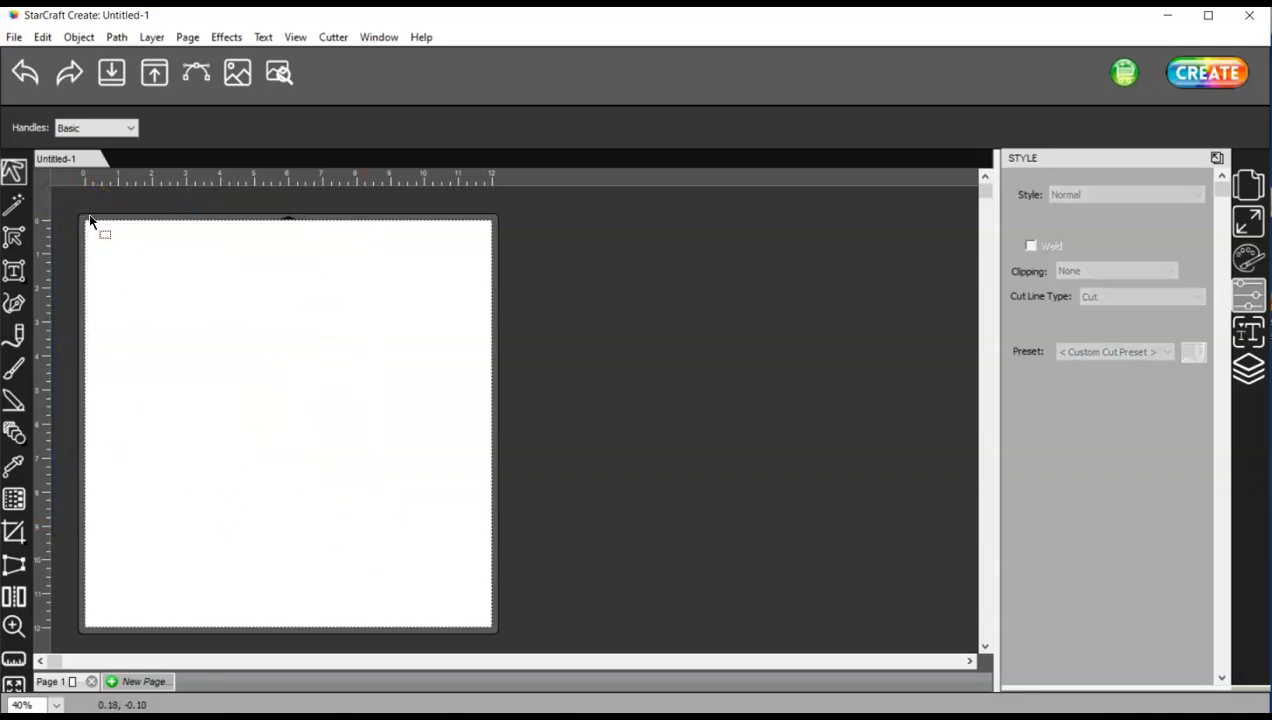
Start a new image trace with PirateDragon.png and set the trace mode to Single color
click(187, 67)
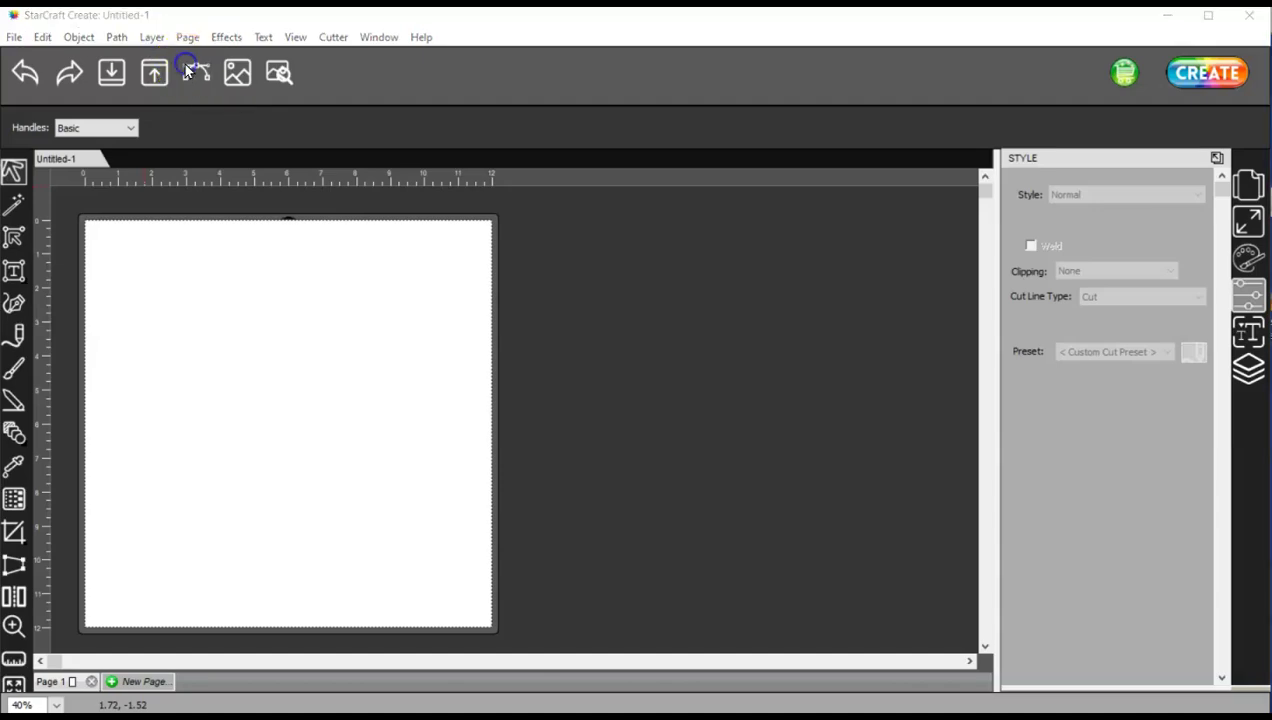
click(458, 172)
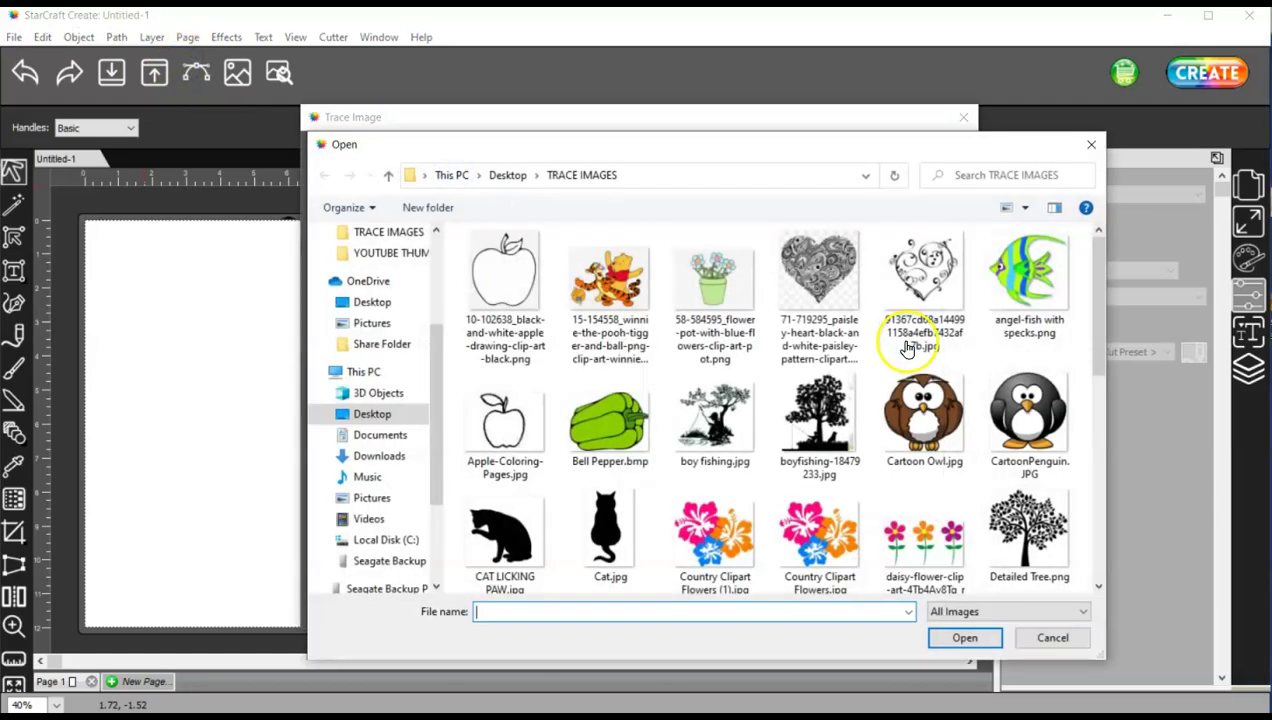
scroll(905, 255, down, 5)
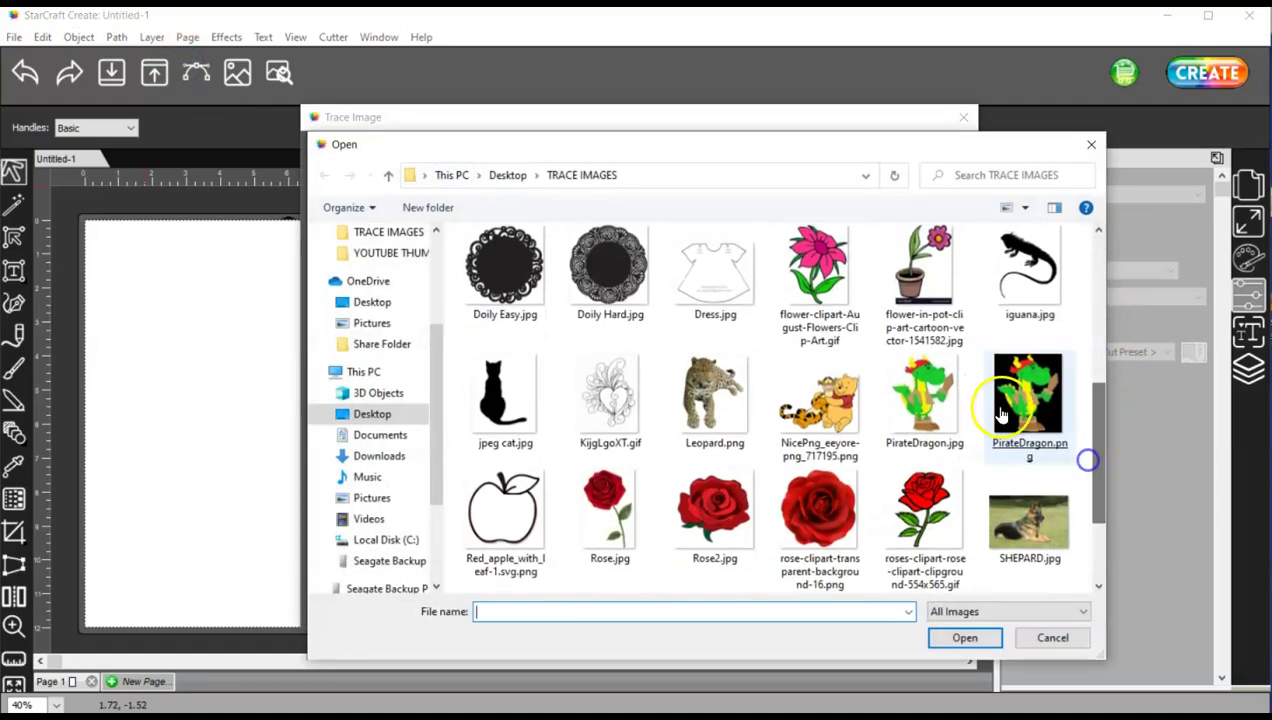
double_click(1010, 410)
click(406, 264)
click(400, 302)
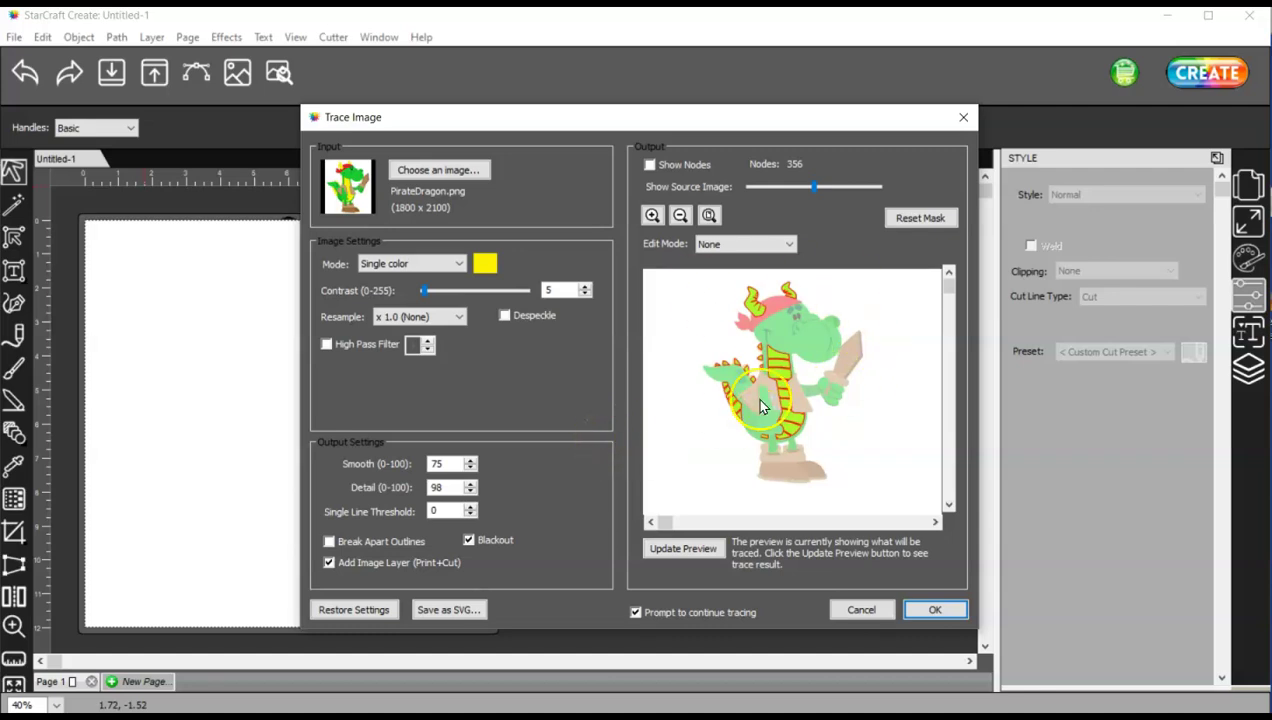
Keep Prompt to continue tracing enabled, accept the yellow layer, and continue tracing the dragon to add more layers
click(636, 612)
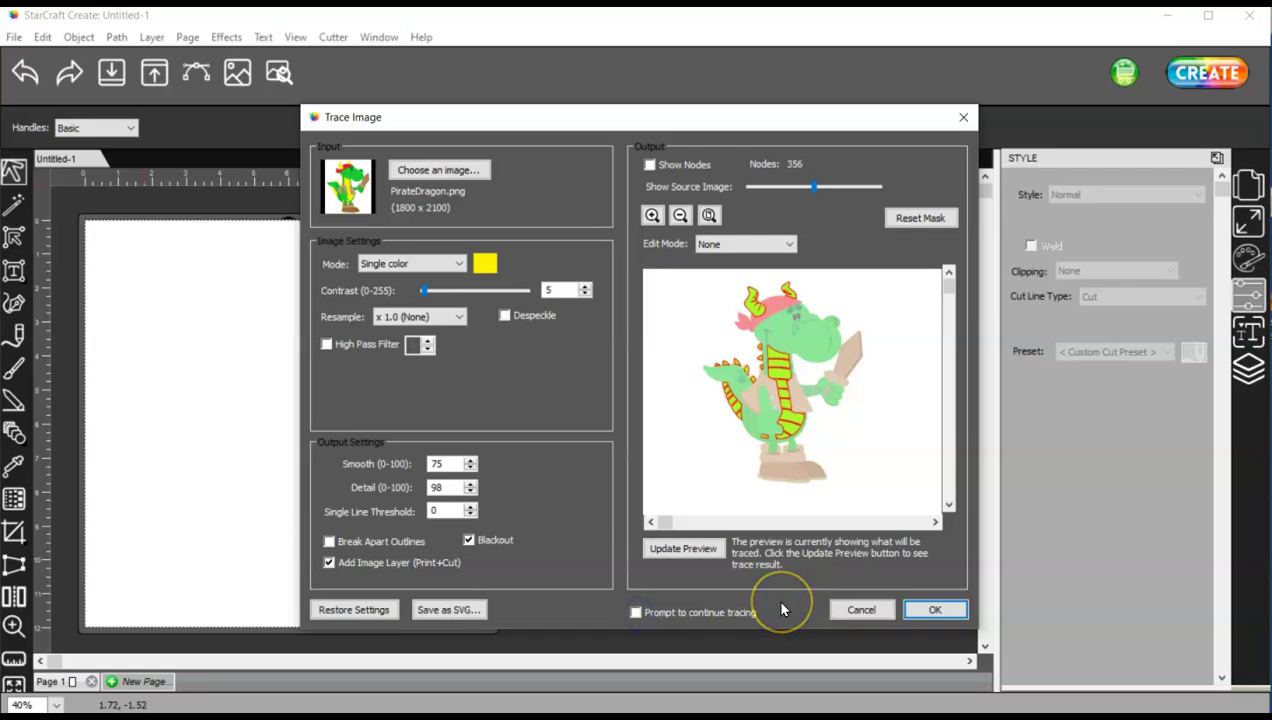
click(636, 612)
click(922, 611)
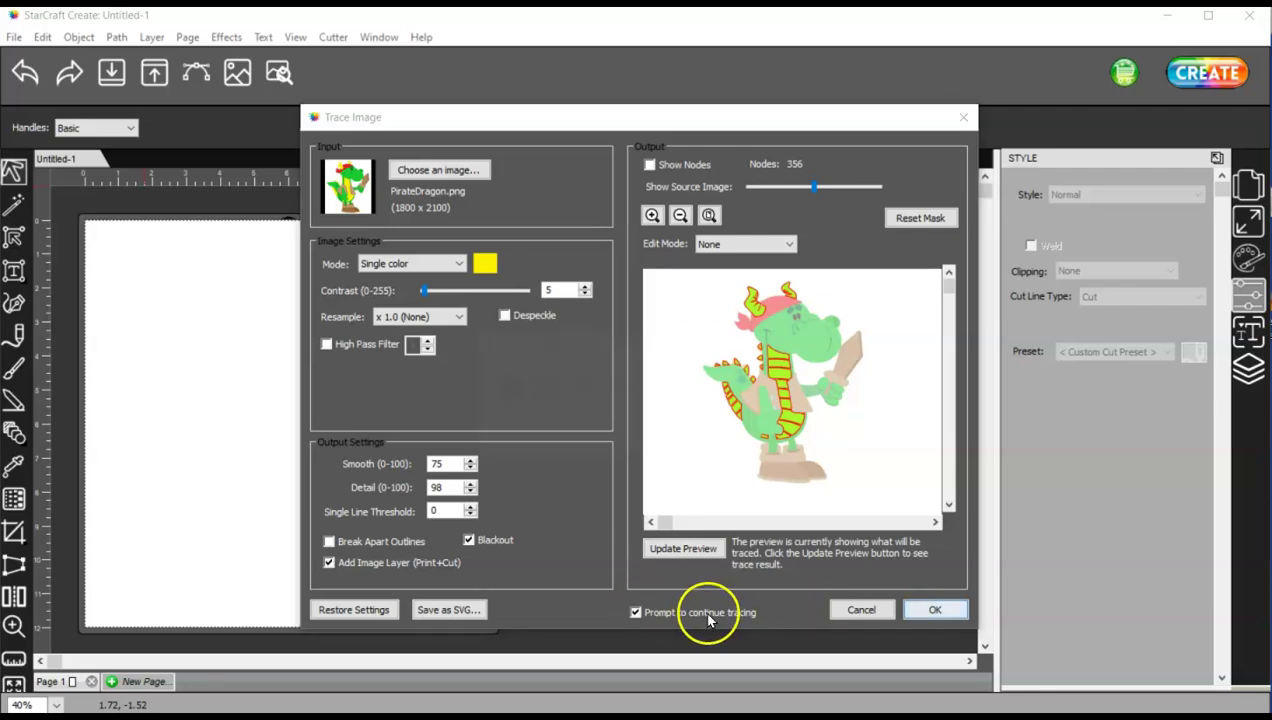
click(707, 443)
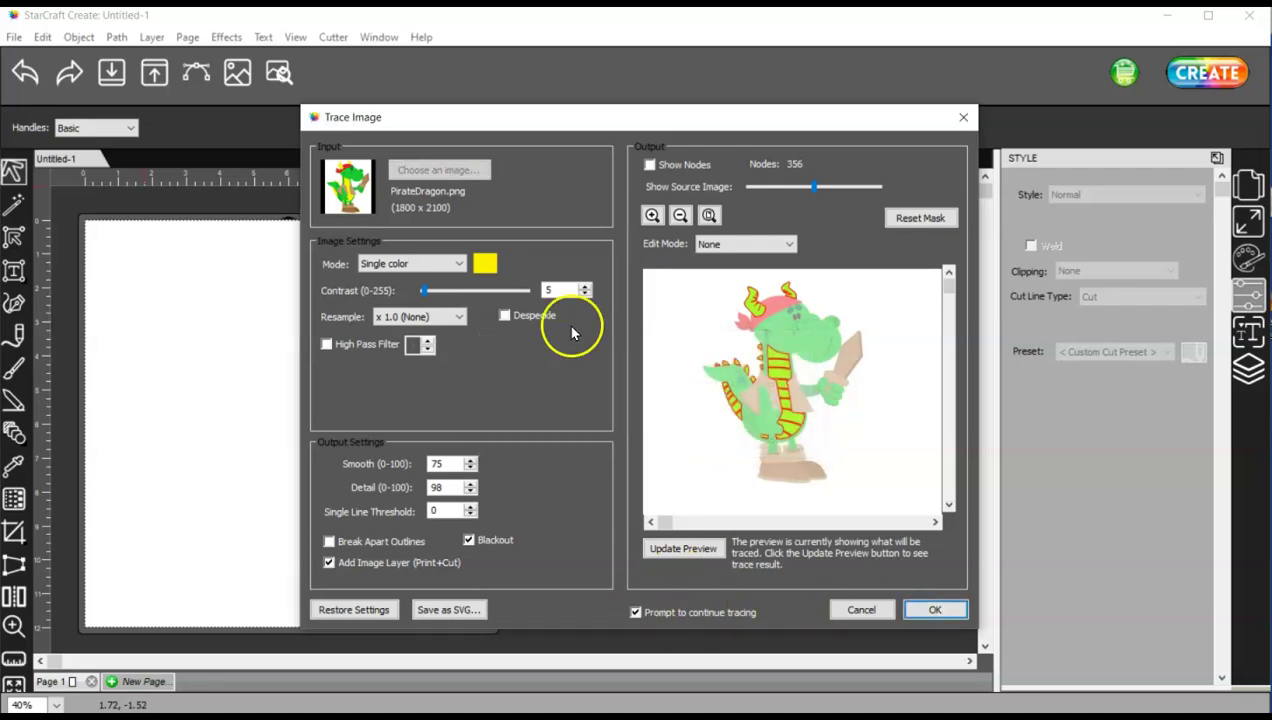
Sample the red of the dragon's bandana as the trace color, accept that layer, and continue tracing
click(485, 264)
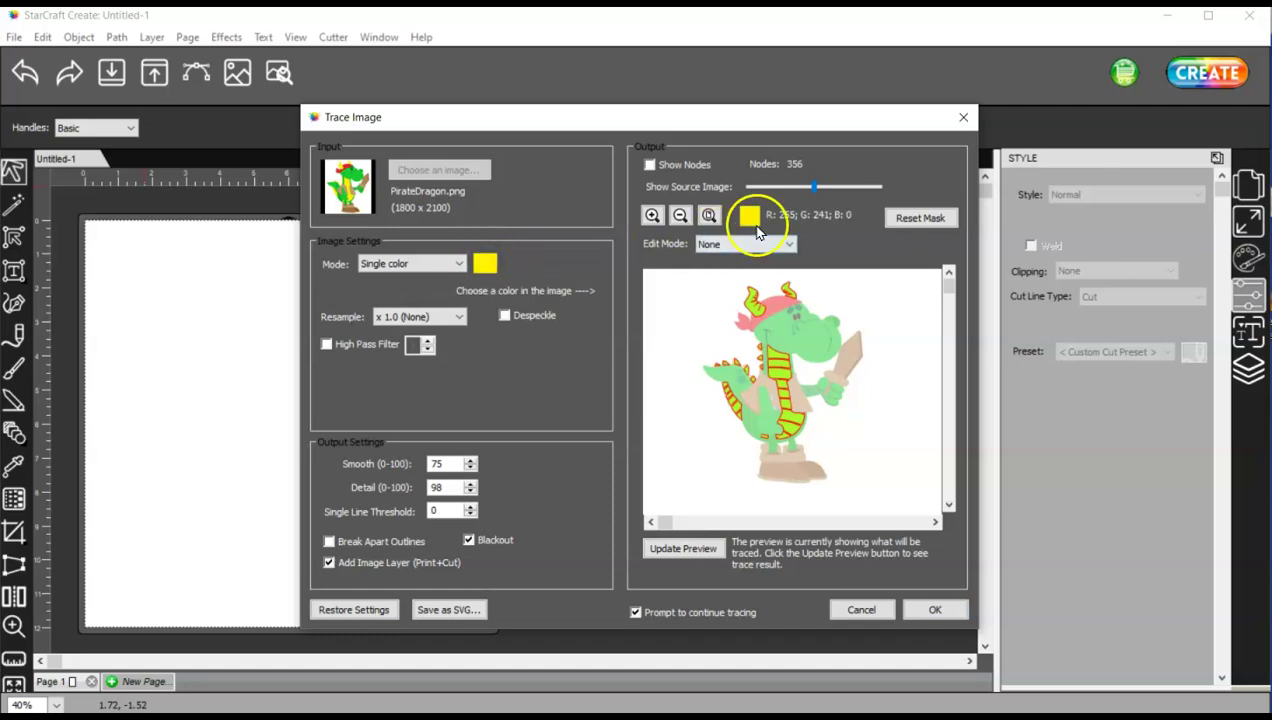
click(778, 305)
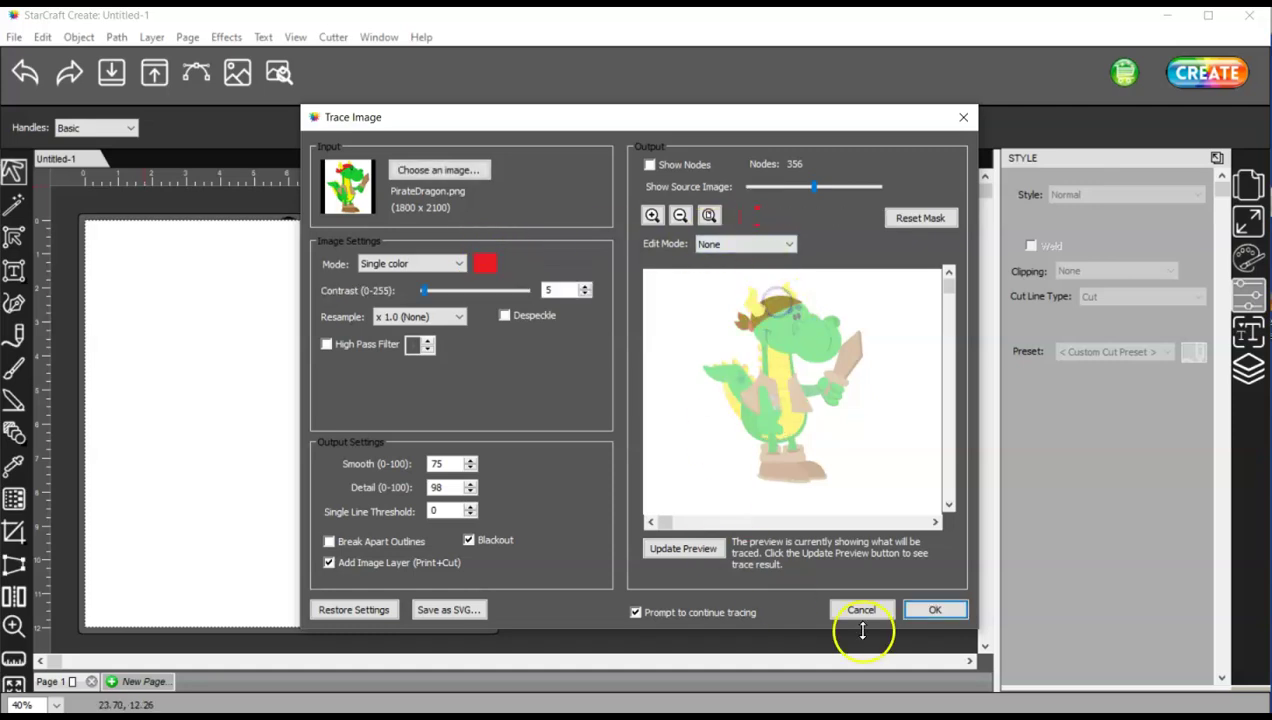
click(935, 609)
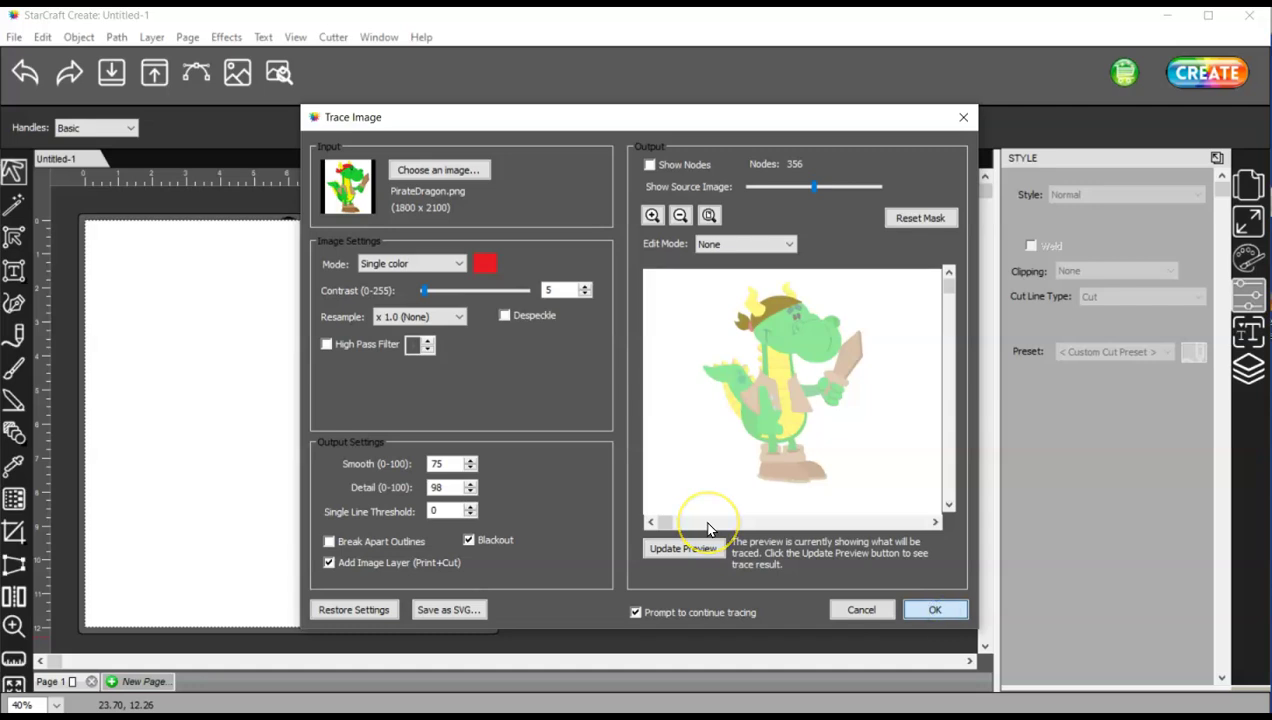
click(700, 441)
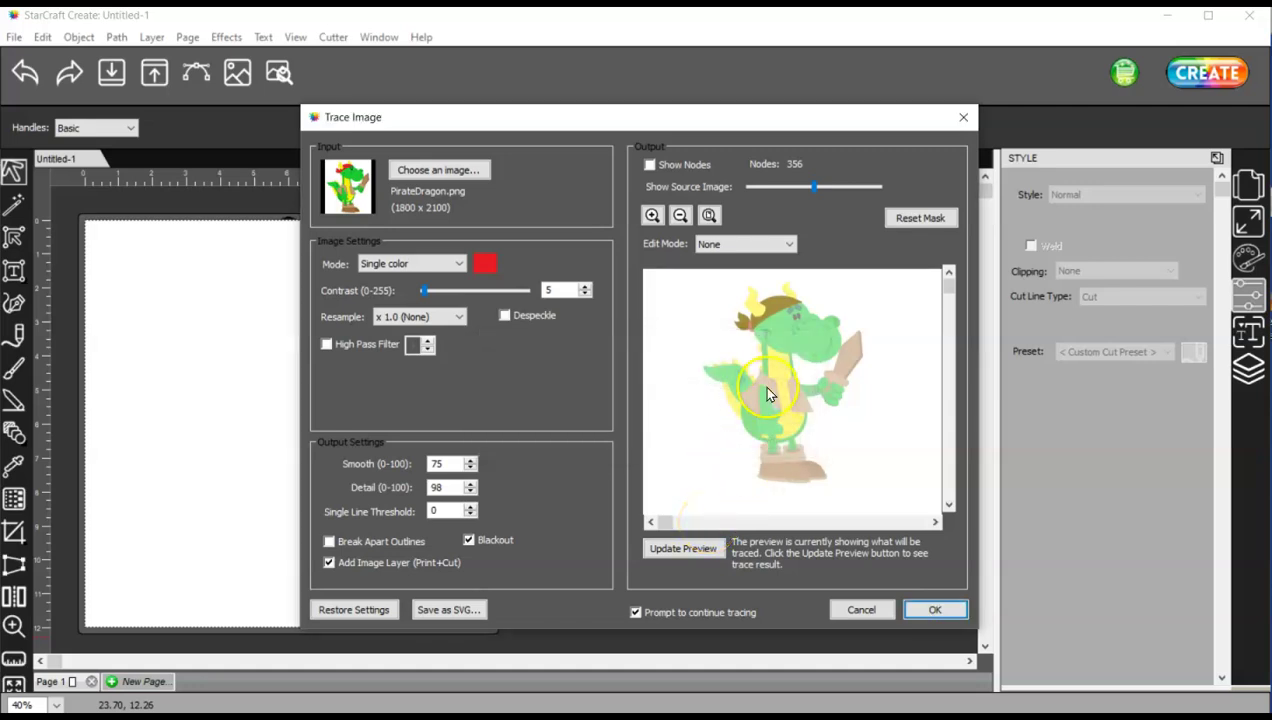
Sample the tan of the dragon's vest, update the preview, accept the layer, and finish tracing without more layers
click(485, 263)
click(743, 395)
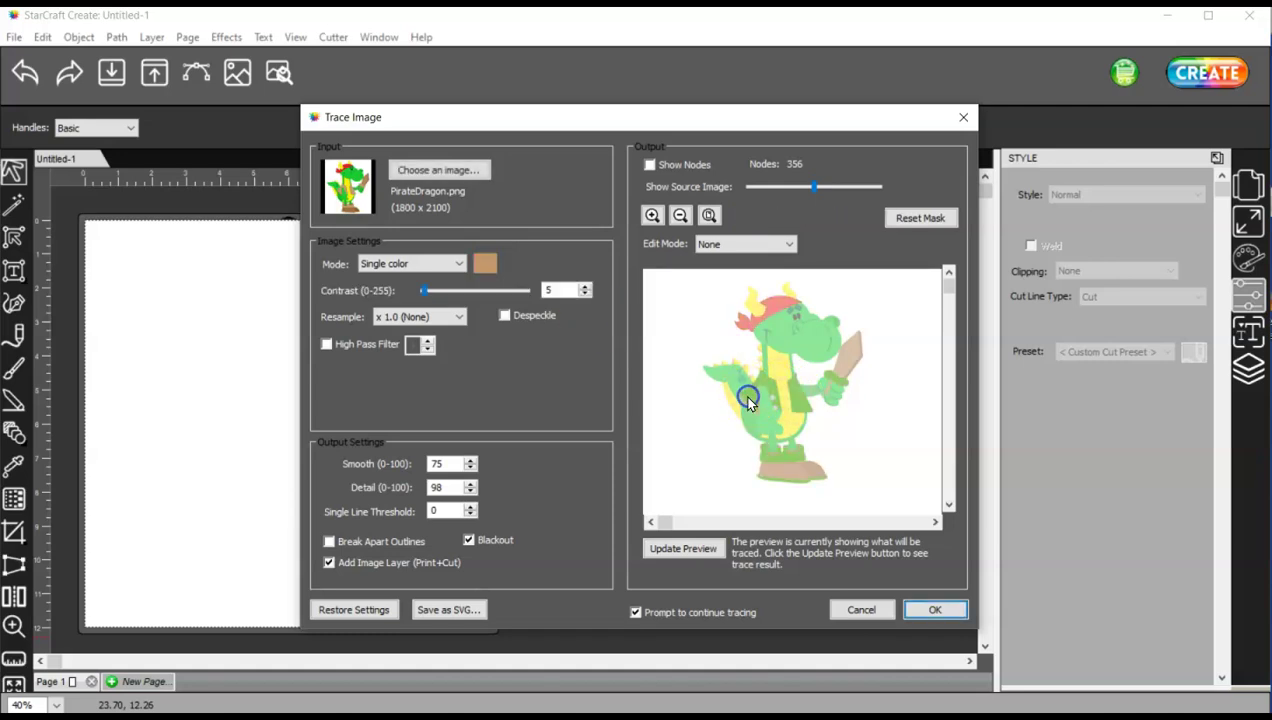
click(659, 552)
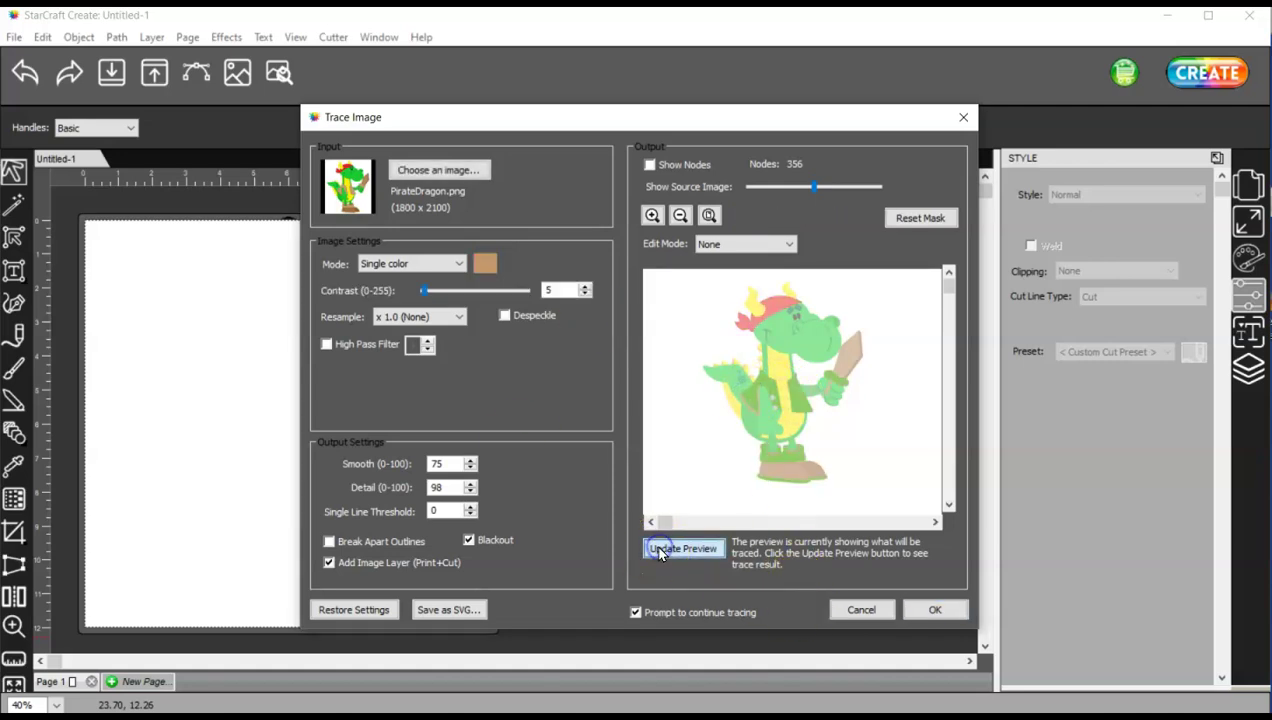
click(925, 611)
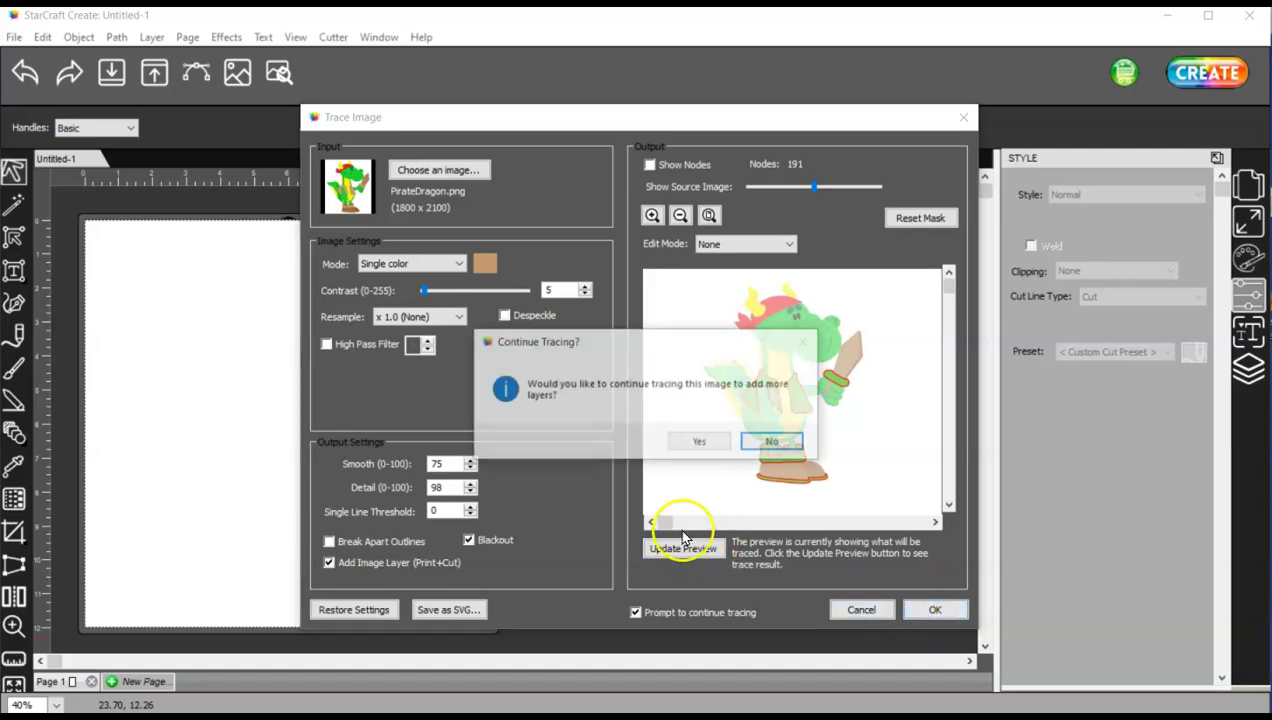
click(702, 443)
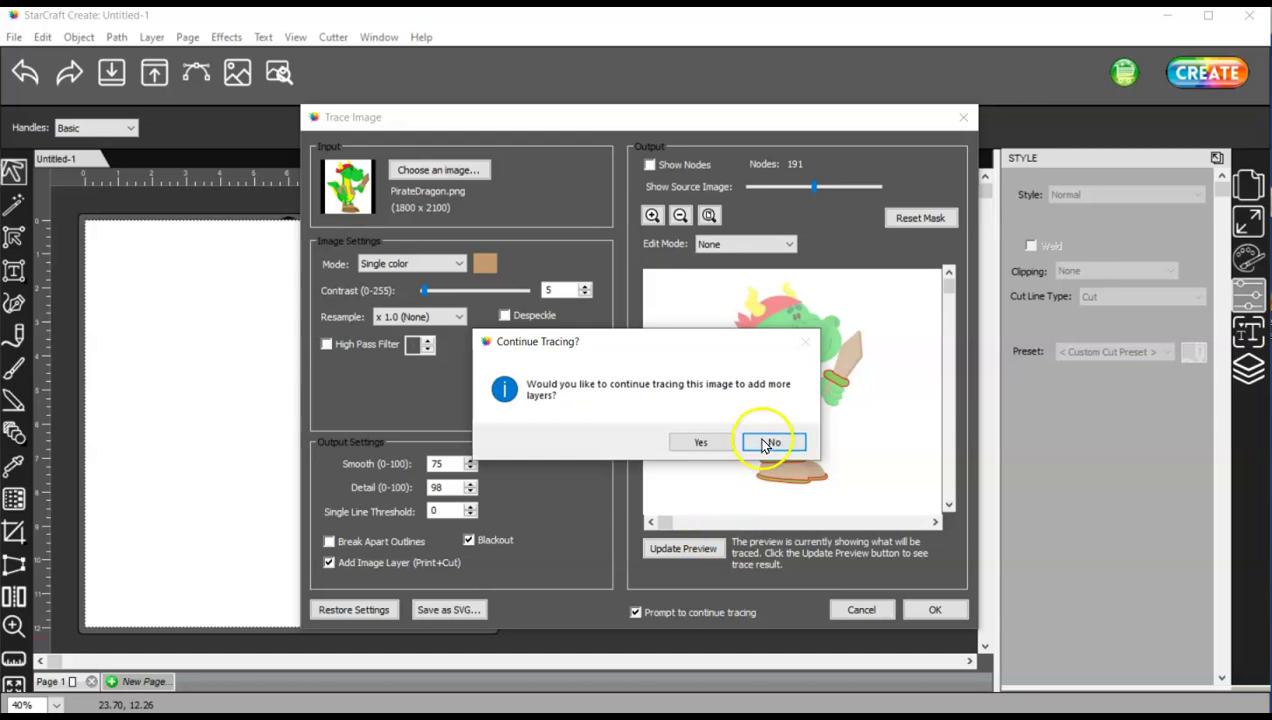
click(764, 442)
Move the multi-layer dragon to the upper left of the page and preview its cut lines
mouse_move(287, 424)
mouse_down()
mouse_move(234, 352)
mouse_move(203, 341)
mouse_up()
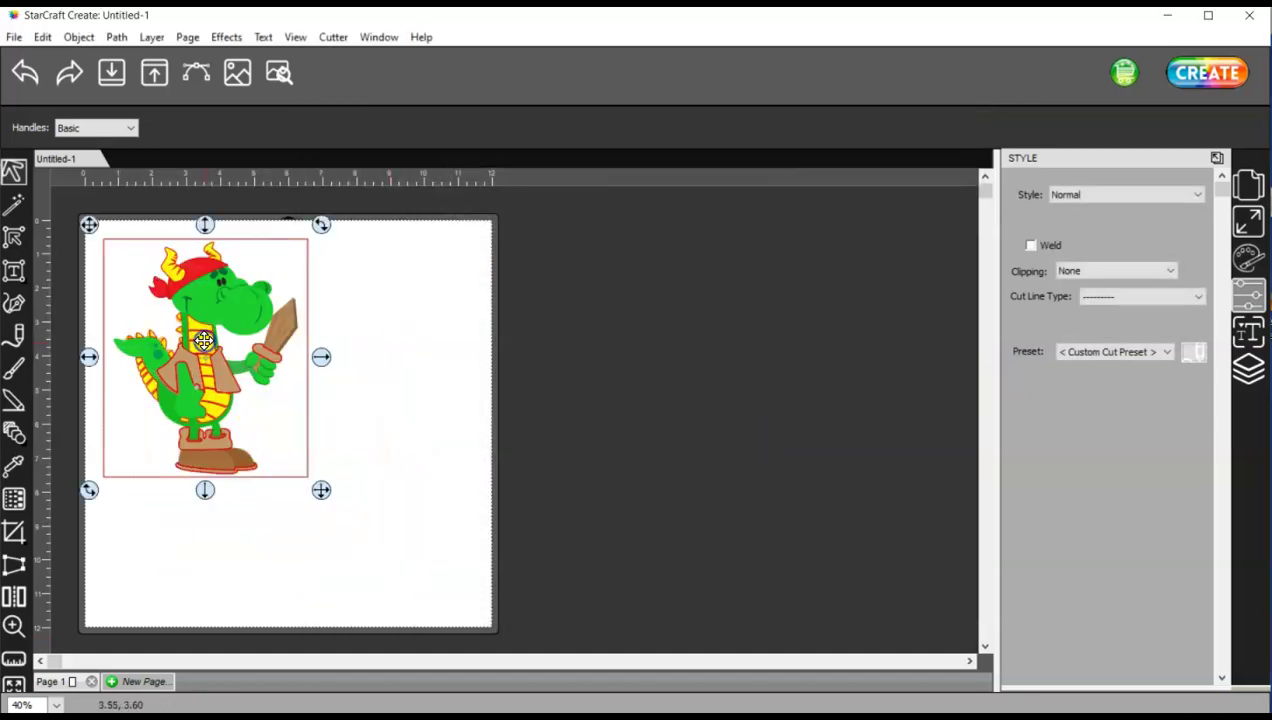
click(279, 72)
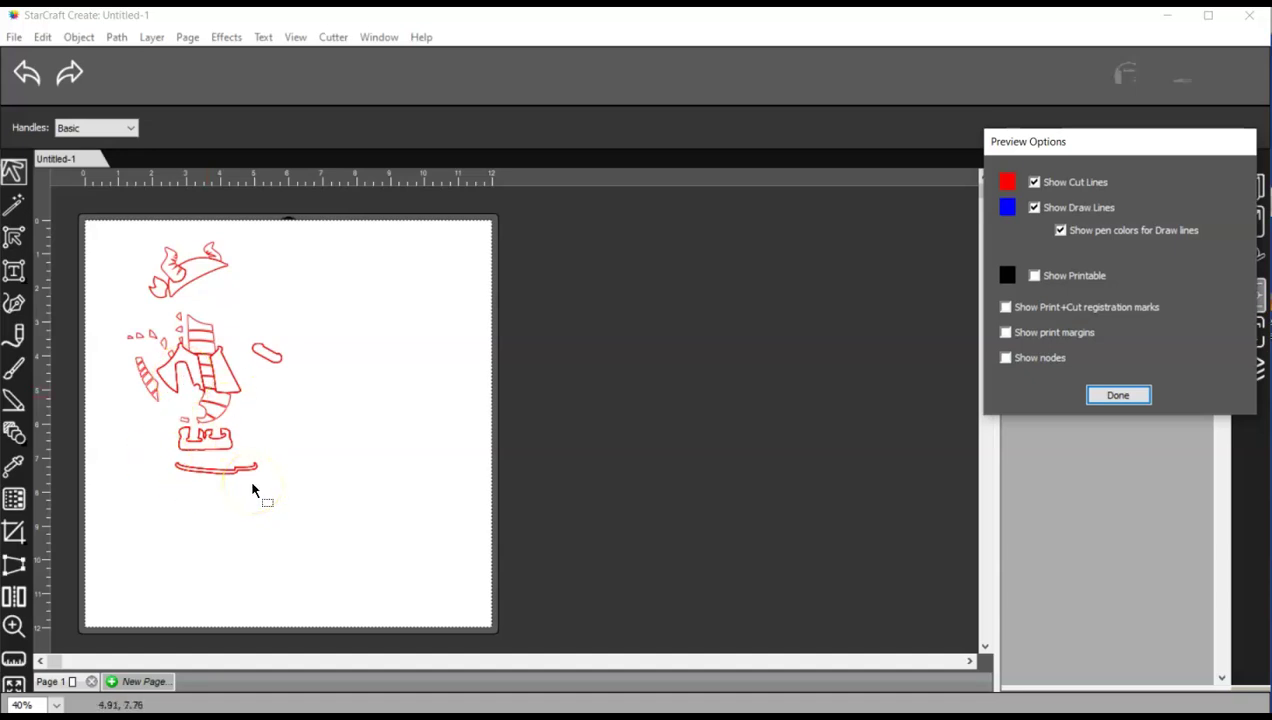
click(1115, 396)
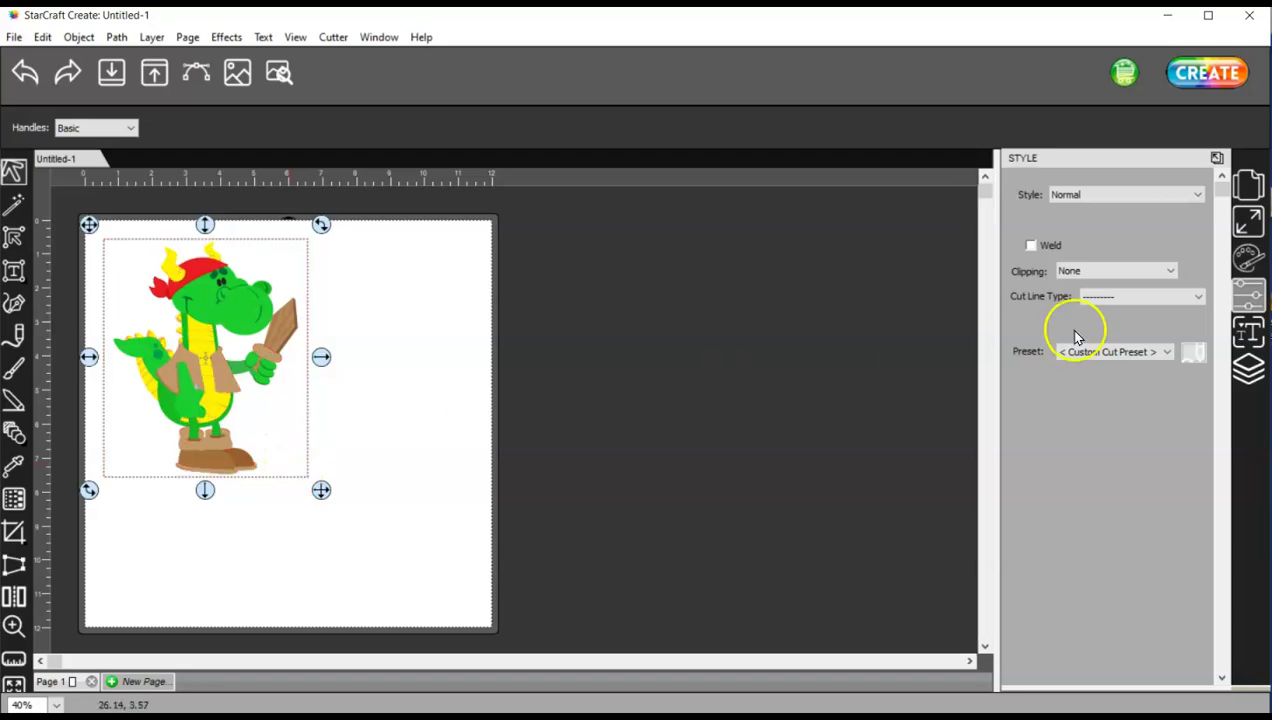
Ungroup the traced dragon and move its printable image to the right, off the color layers
click(250, 330)
right_click(250, 330)
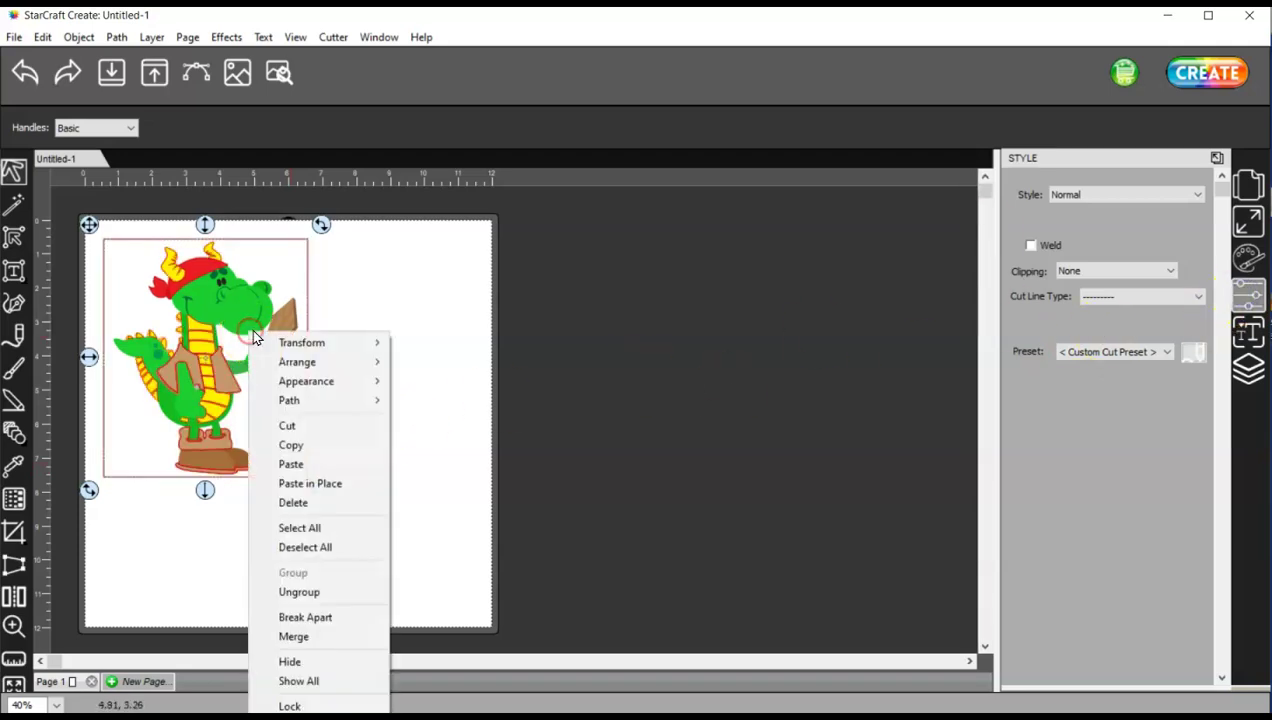
click(304, 592)
click(227, 304)
drag(236, 301, 499, 337)
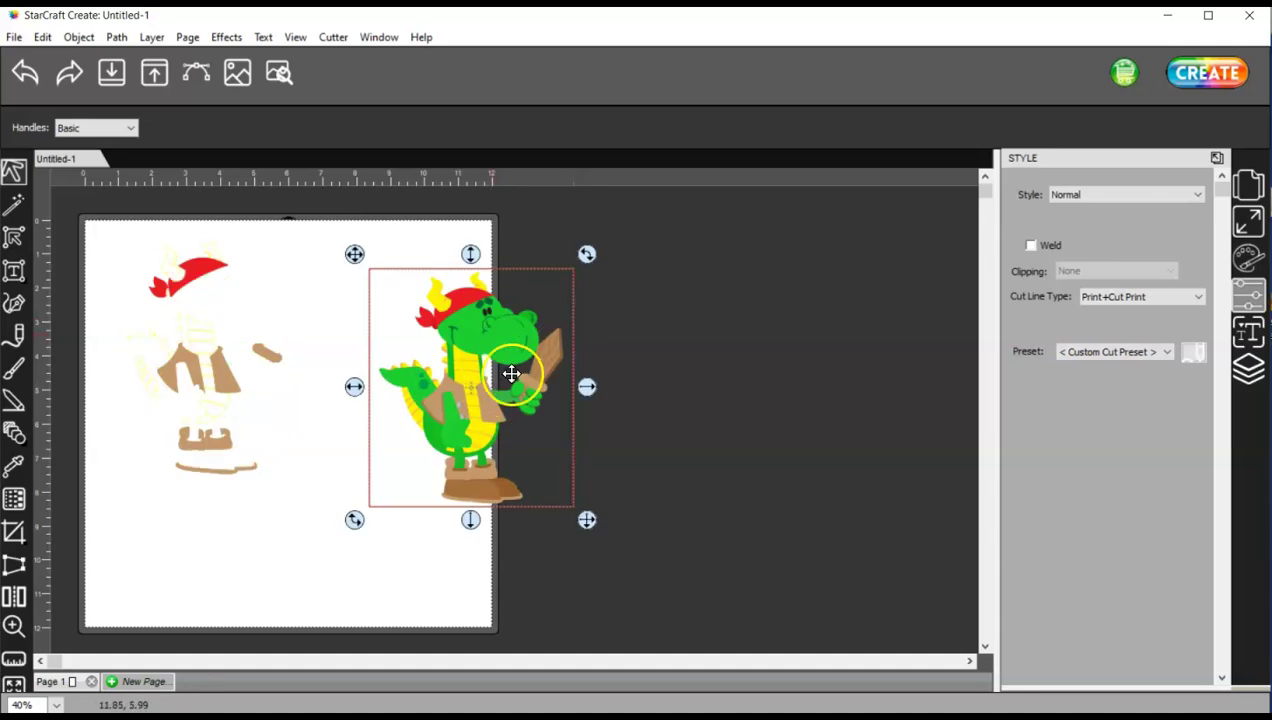
Set the yellow, red and tan layers to Print+Cut Cut and move the printable dragon image back over them
drag(322, 528, 97, 230)
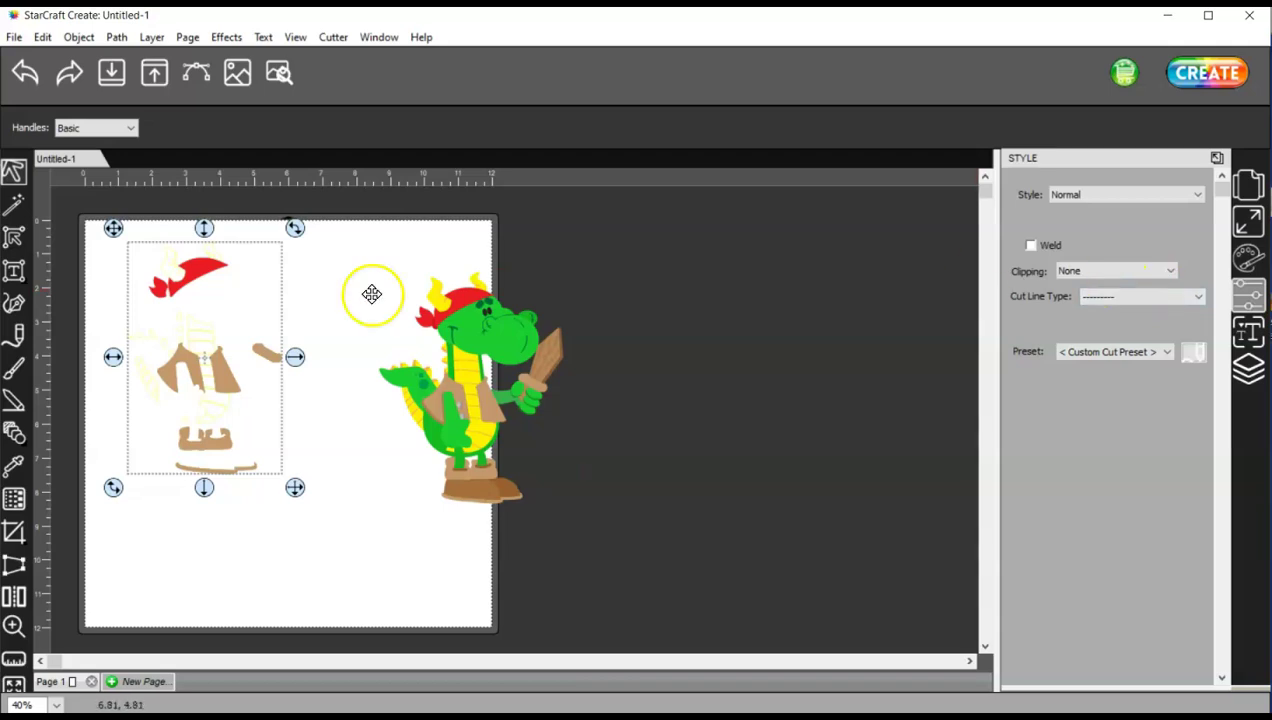
click(1150, 297)
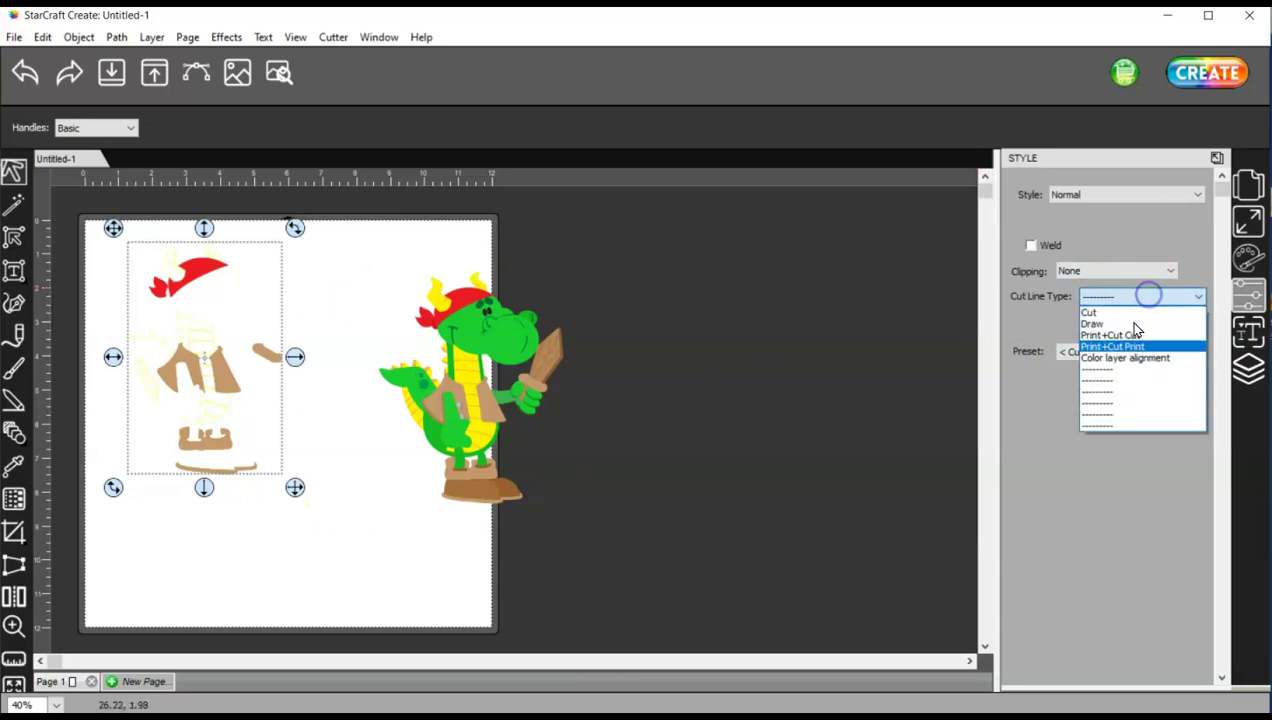
click(1128, 335)
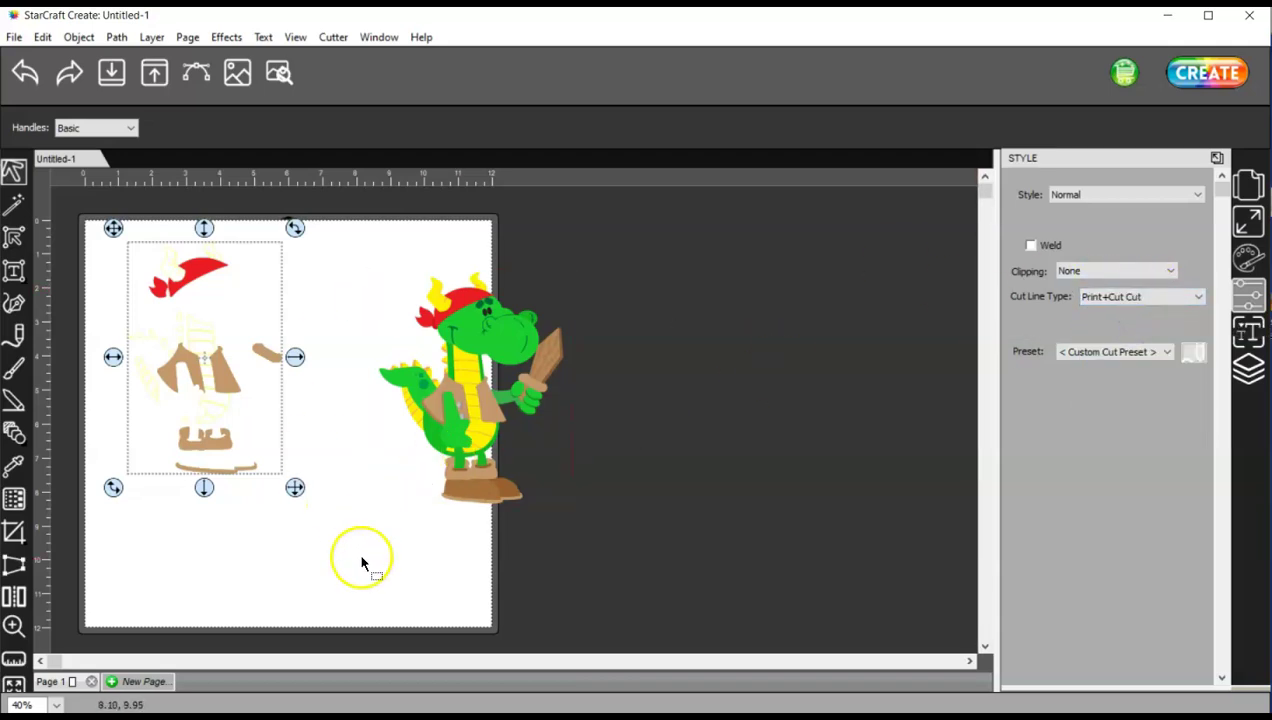
click(362, 557)
drag(482, 472, 216, 447)
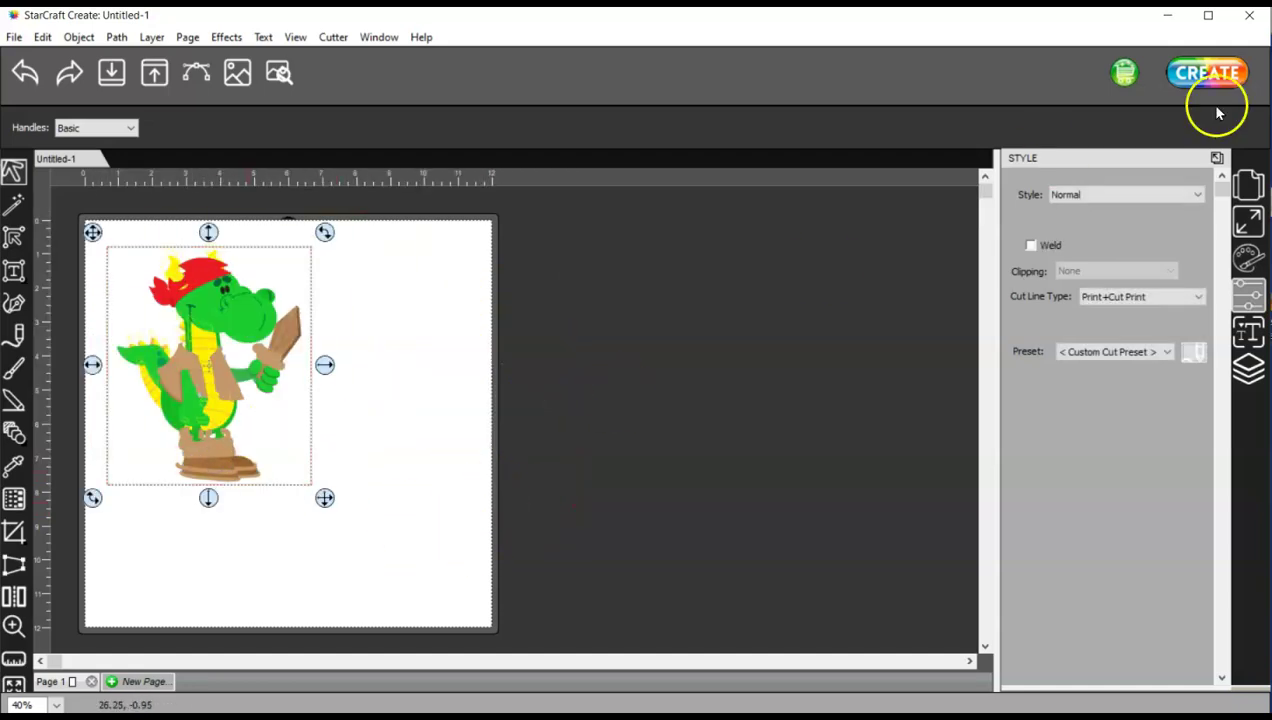